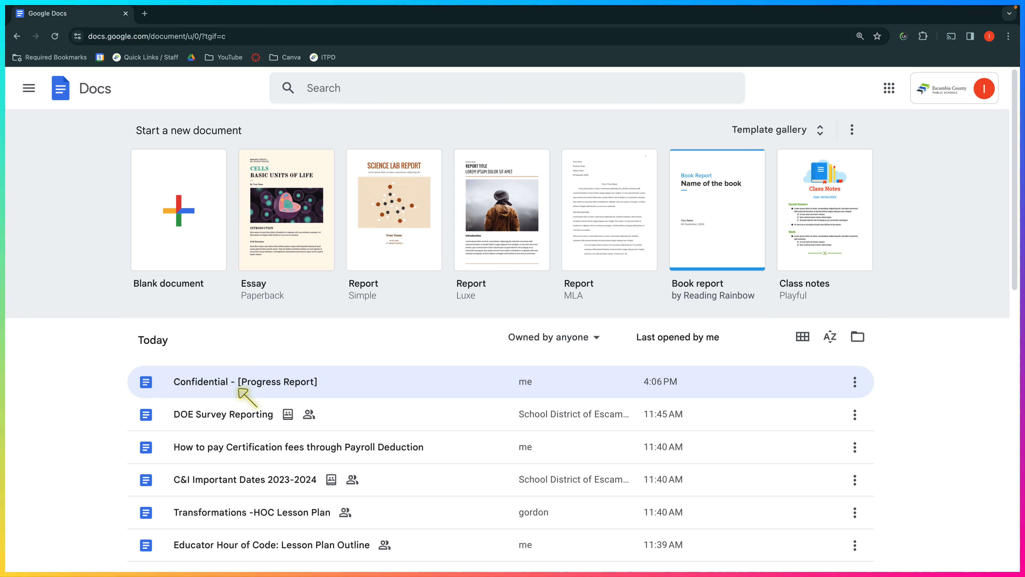
Open the "Confidential - [Progress Report]" document and bring up the image watermark settings
{"action": "left_click", "coordinate": [239, 389]}
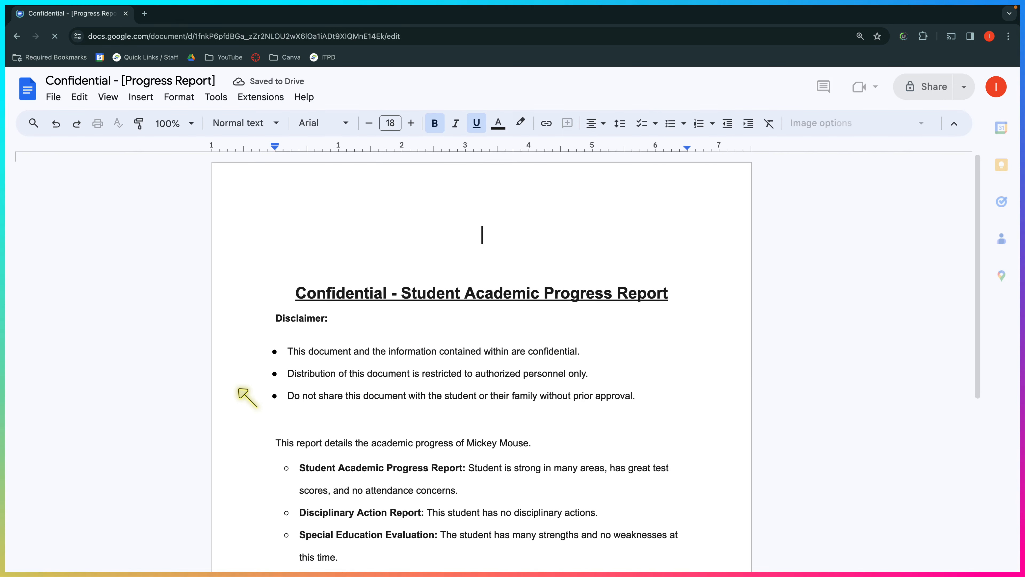
{"action": "scroll", "coordinate": [443, 412], "scroll_direction": "down", "scroll_amount": 3}
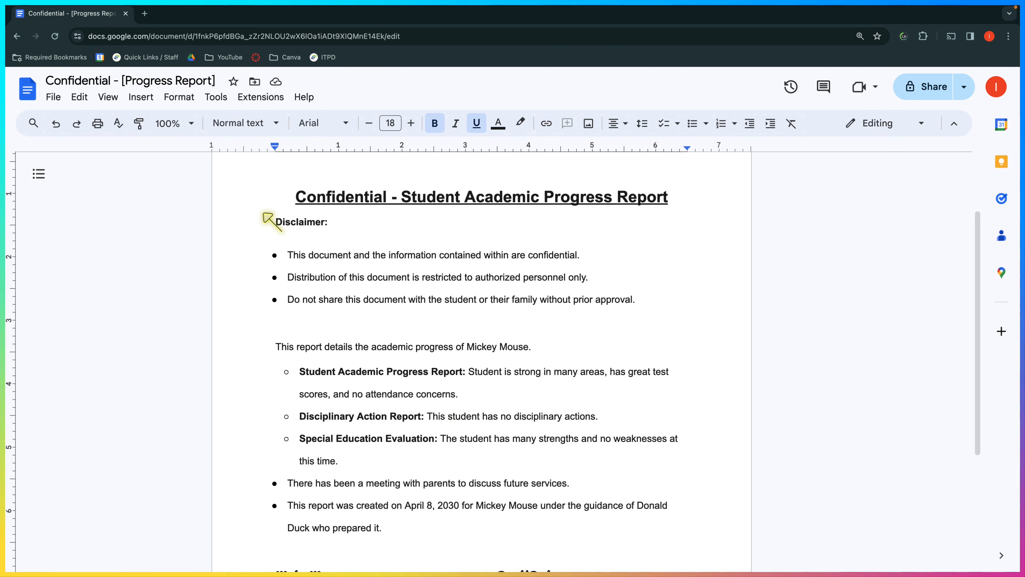
{"action": "left_click", "coordinate": [142, 97]}
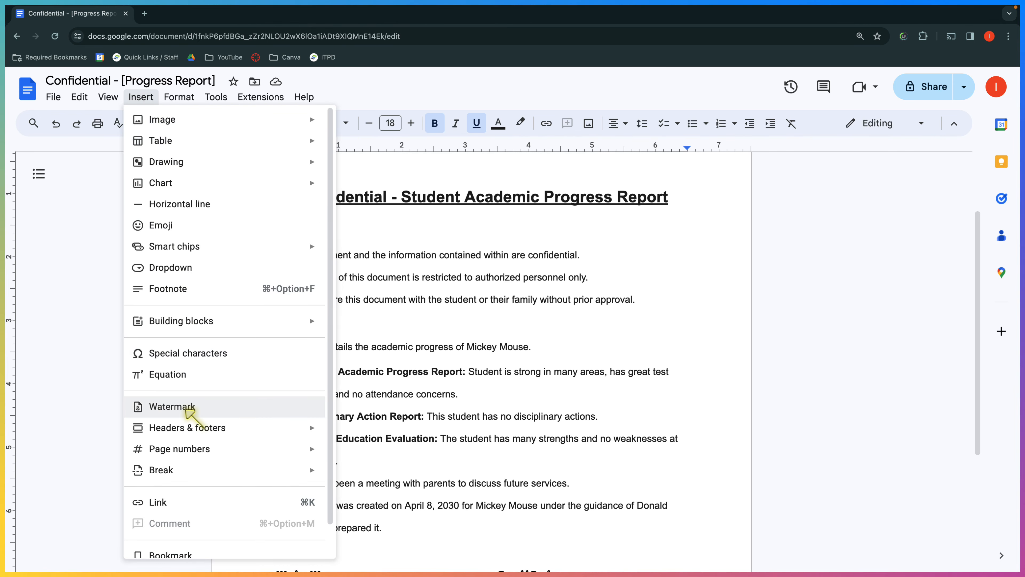
{"action": "left_click", "coordinate": [189, 409]}
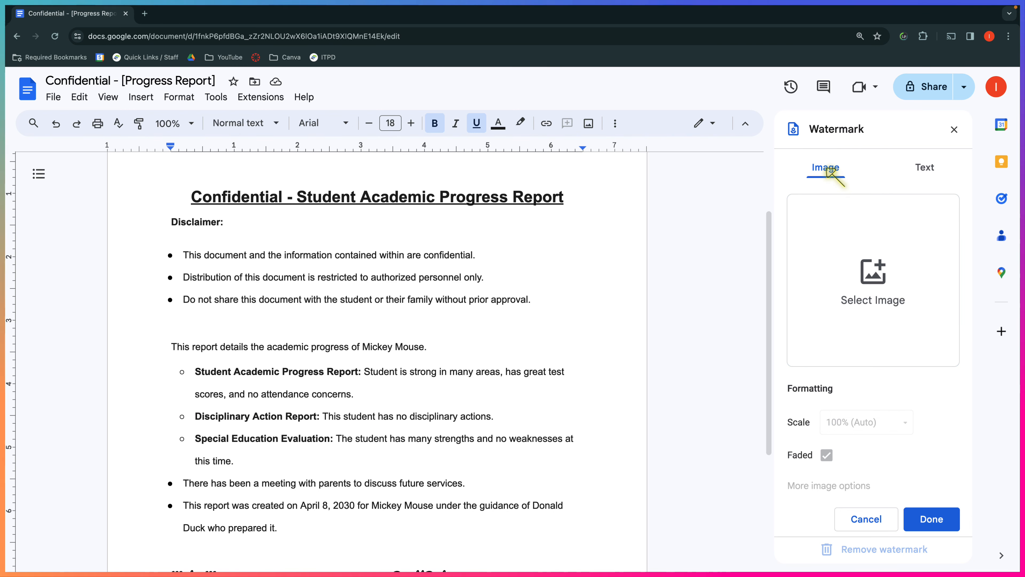
{"action": "left_click", "coordinate": [925, 167]}
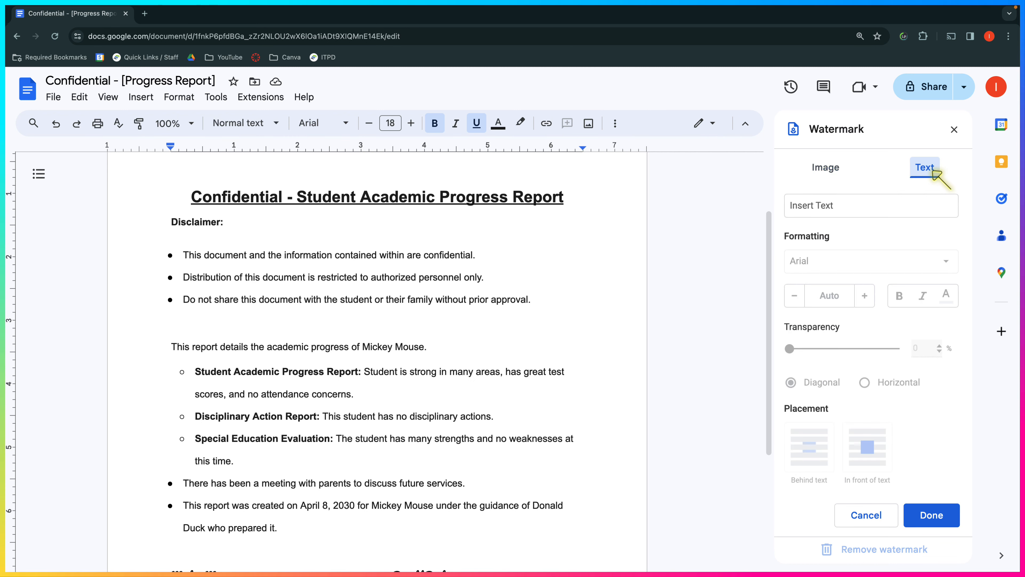
{"action": "left_click", "coordinate": [826, 172]}
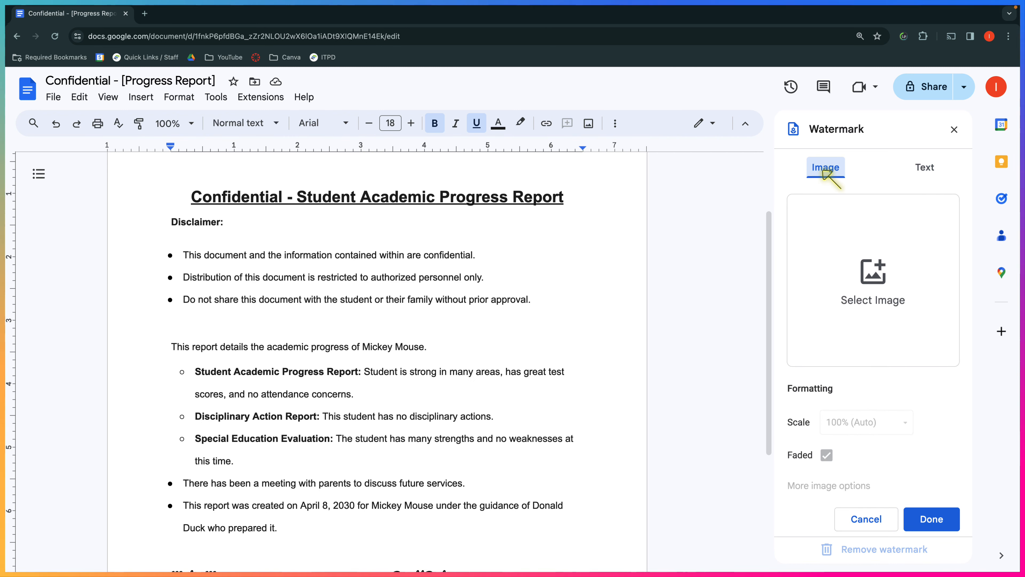
Upload the image file 4-ECPS-RGB-seal from the computer's Logos folder as the document's watermark
{"action": "left_click", "coordinate": [872, 281]}
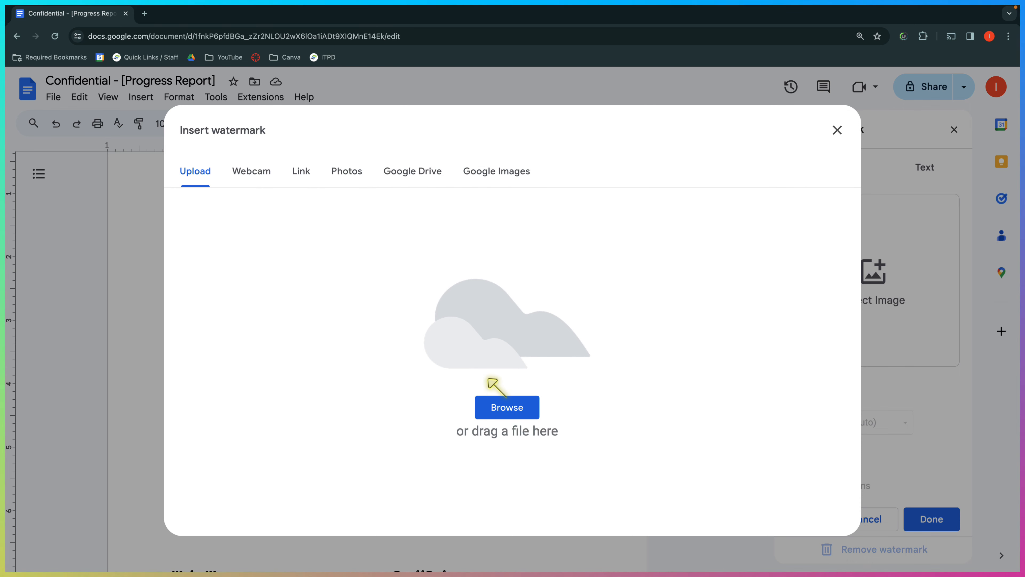
{"action": "left_click", "coordinate": [487, 406]}
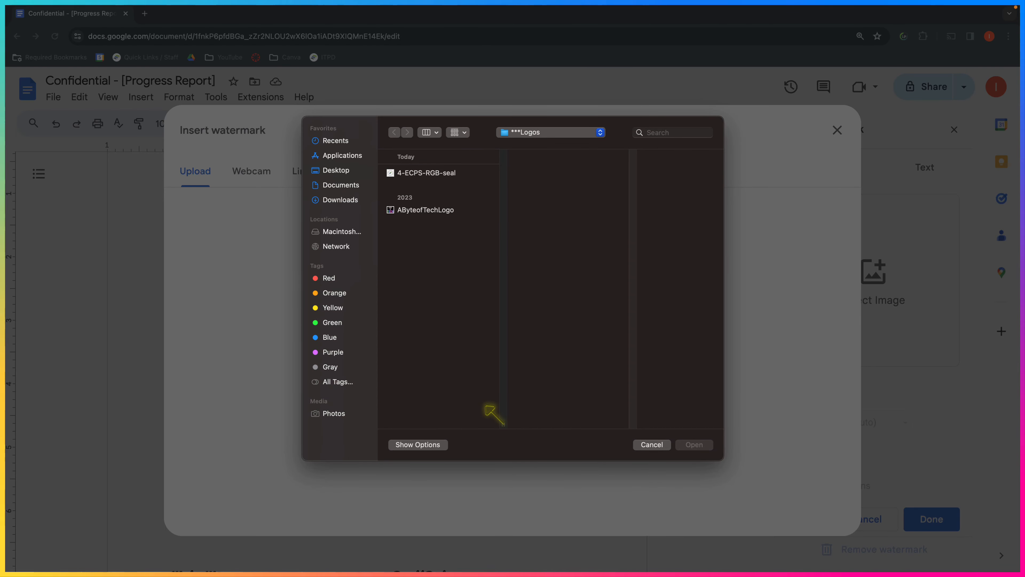
{"action": "left_click", "coordinate": [436, 173]}
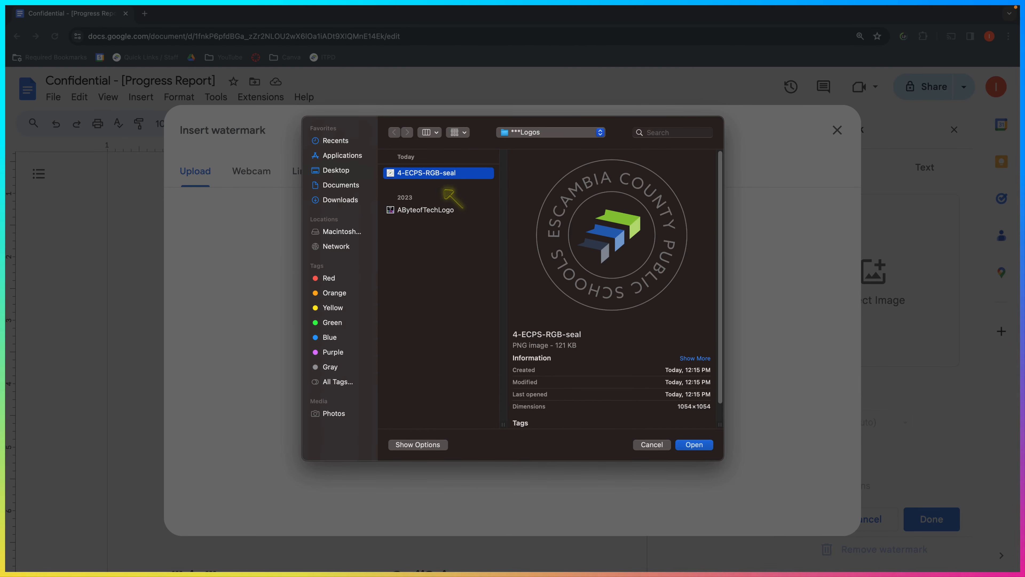
{"action": "left_click", "coordinate": [703, 445]}
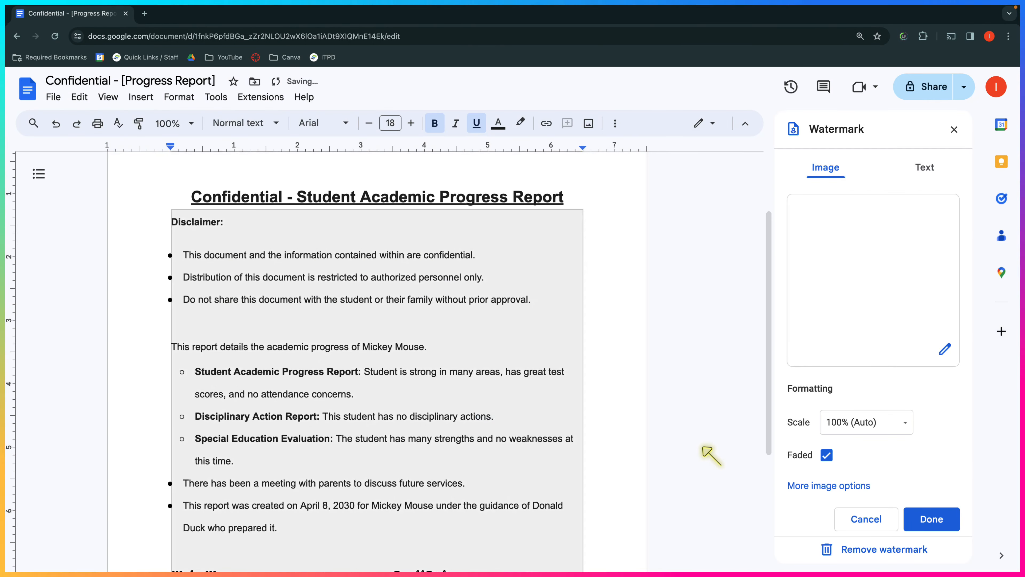
{"action": "scroll", "coordinate": [675, 426], "scroll_direction": "down", "scroll_amount": 1}
{"action": "scroll", "coordinate": [675, 426], "scroll_direction": "down", "scroll_amount": 2}
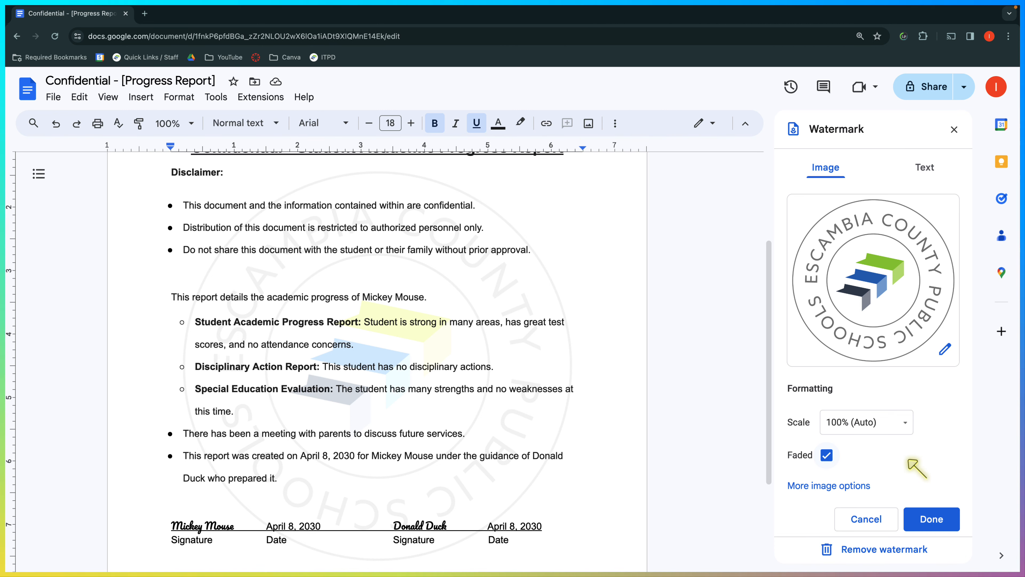
Set the watermark image's scale to 50%
{"action": "left_click", "coordinate": [868, 429]}
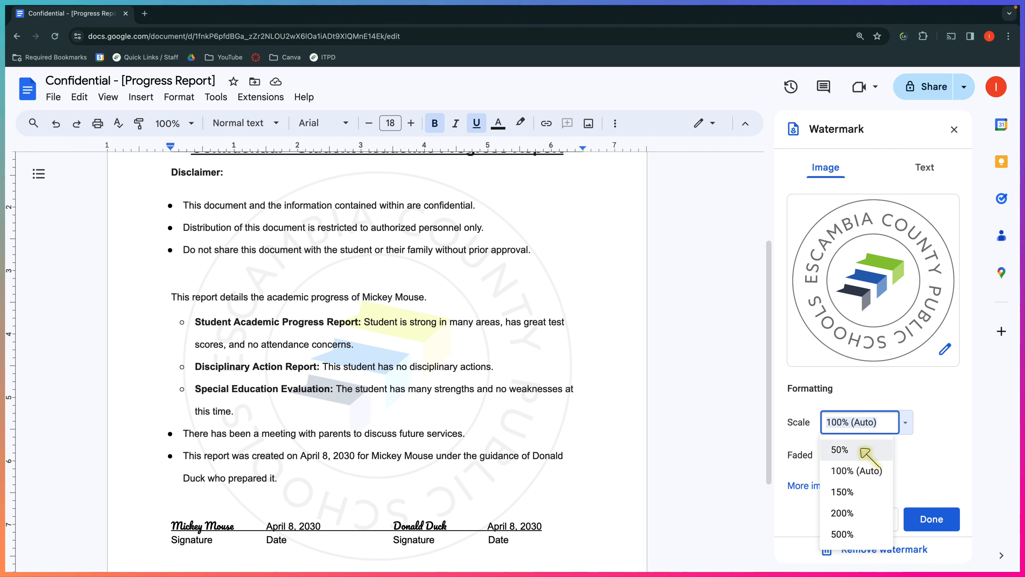
{"action": "left_click", "coordinate": [862, 450]}
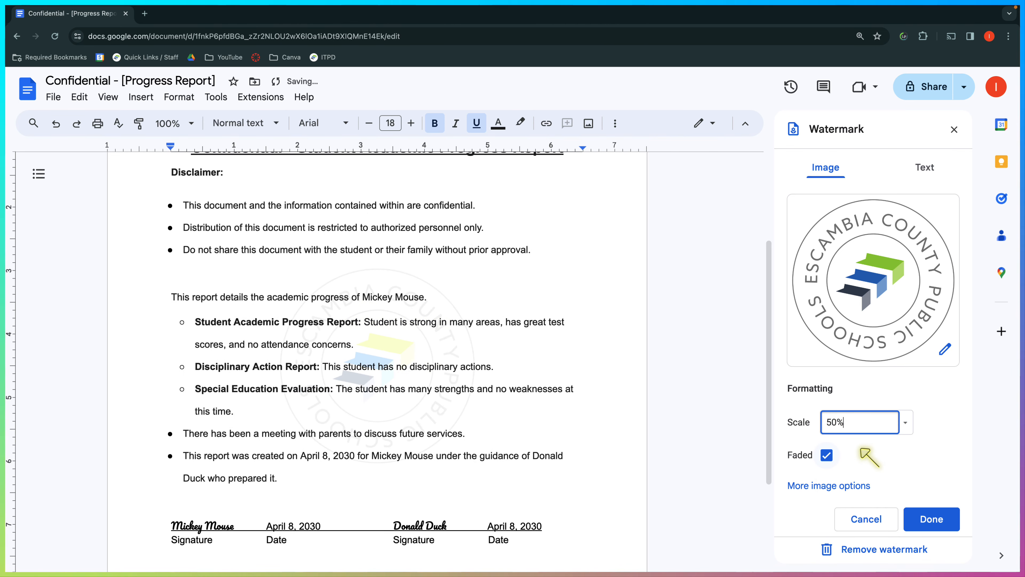
Review the watermark's size, rotation and position options, trying the left-aligned quick layout and restoring the centred one
{"action": "left_click", "coordinate": [815, 485]}
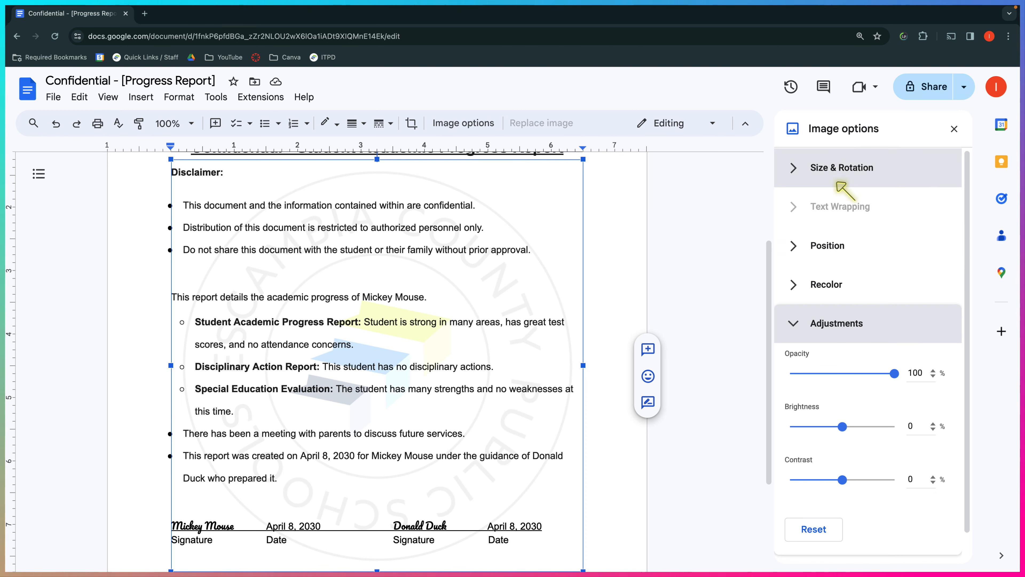
{"action": "left_click", "coordinate": [838, 167]}
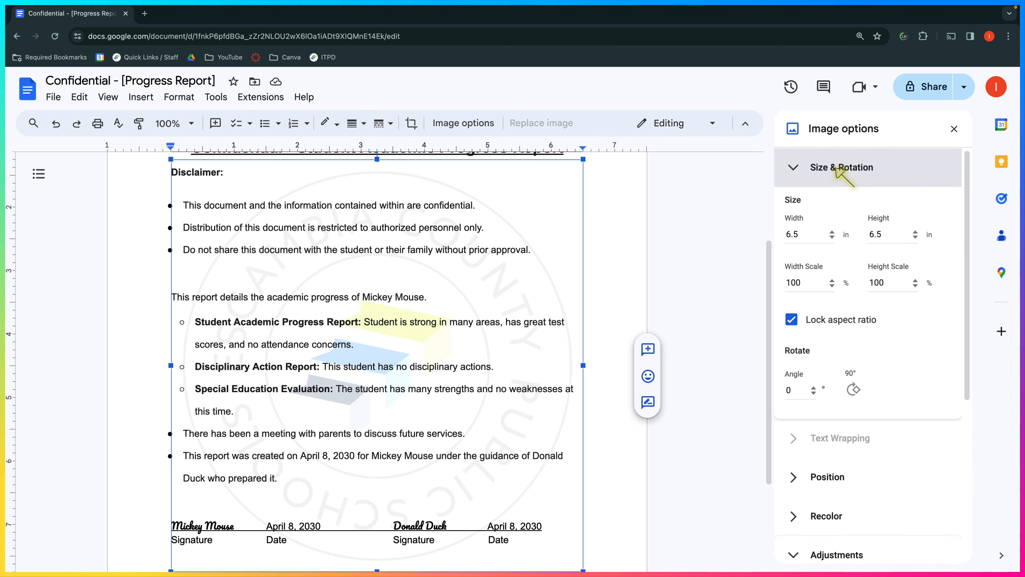
{"action": "left_click", "coordinate": [835, 478]}
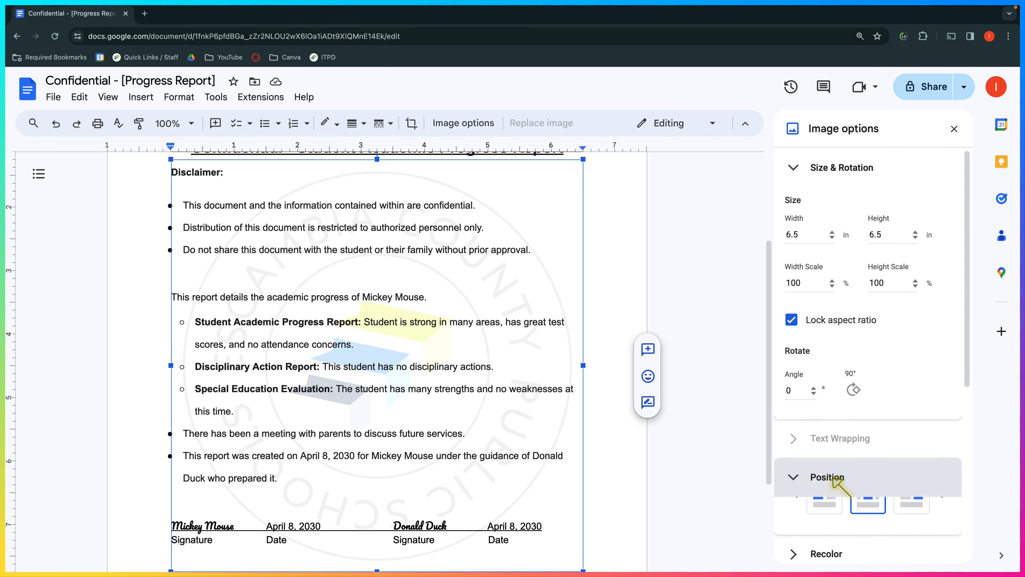
{"action": "scroll", "coordinate": [840, 483], "scroll_direction": "down", "scroll_amount": 8}
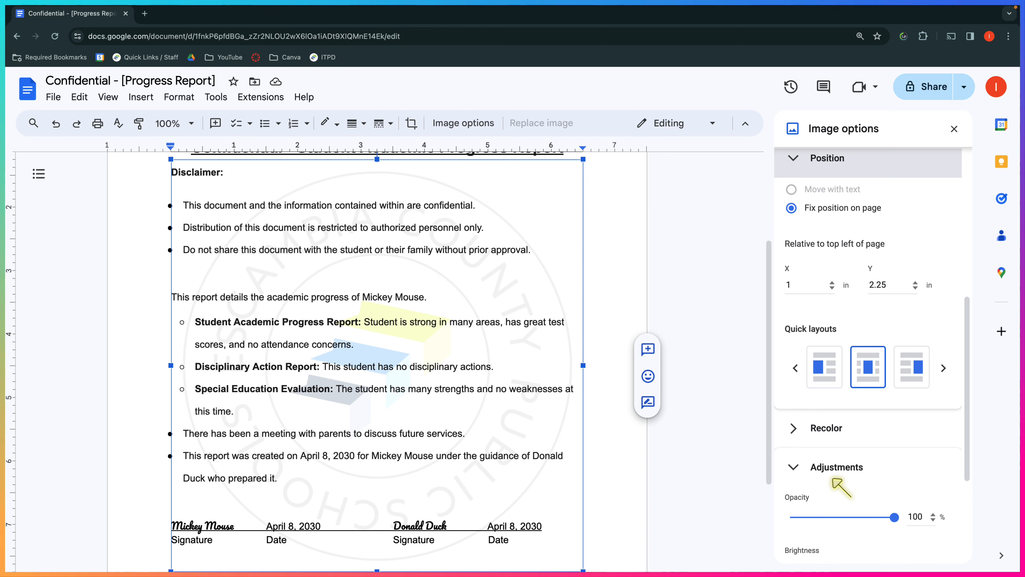
{"action": "left_click", "coordinate": [823, 367]}
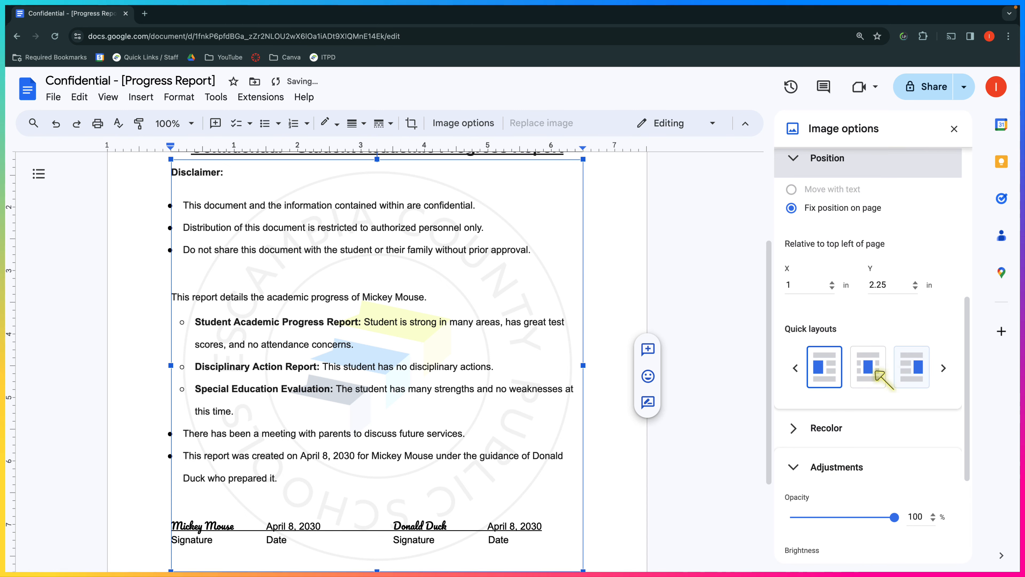
{"action": "left_click", "coordinate": [871, 377]}
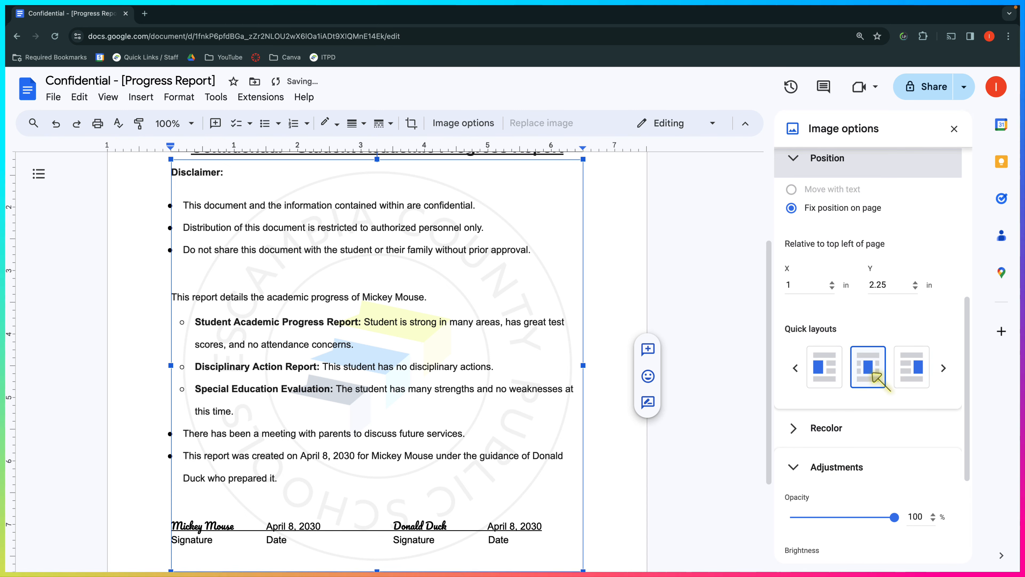
Recolor the watermark image with the Negative preset
{"action": "left_click", "coordinate": [808, 428]}
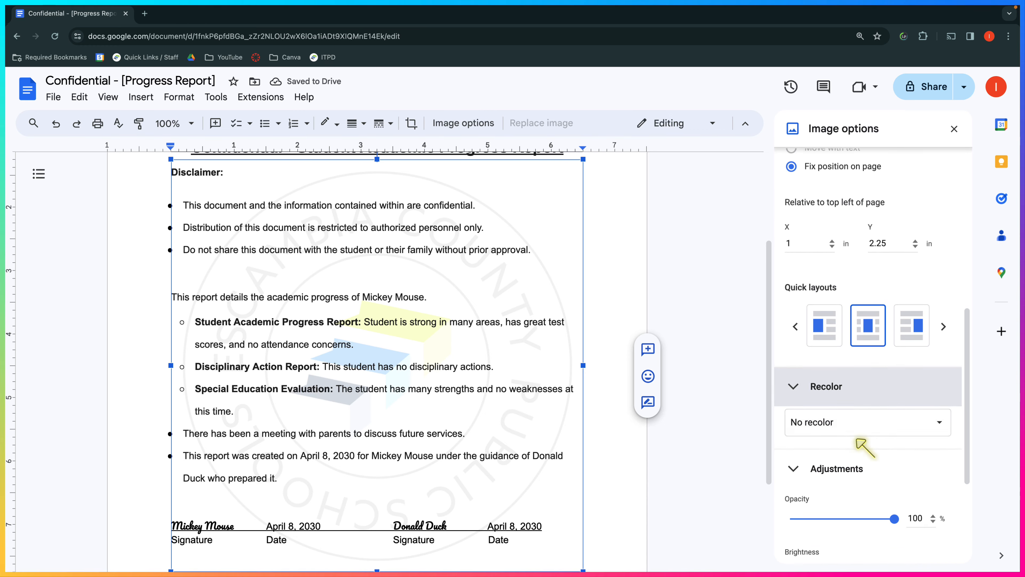
{"action": "left_click", "coordinate": [925, 419]}
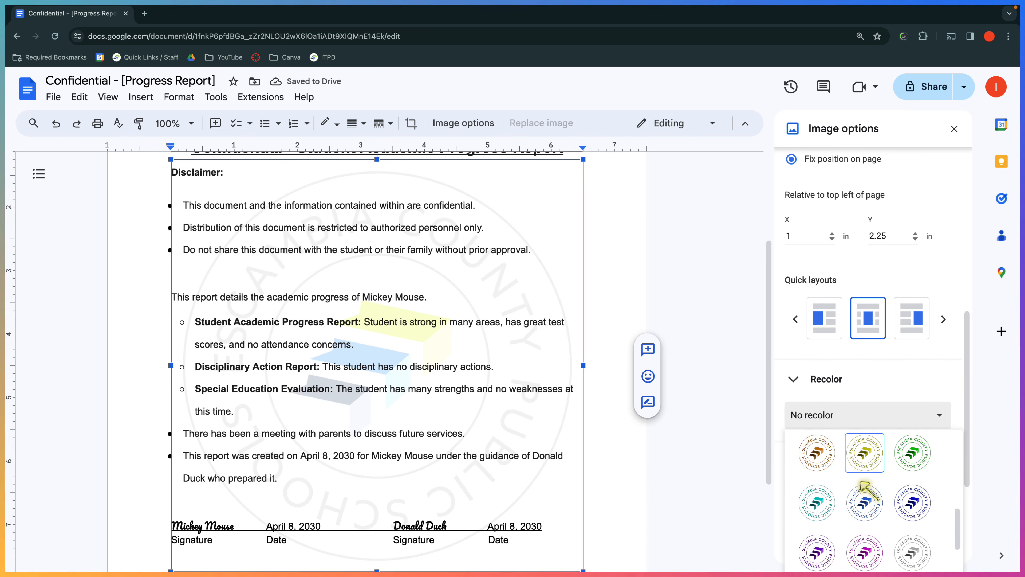
{"action": "left_click", "coordinate": [818, 536]}
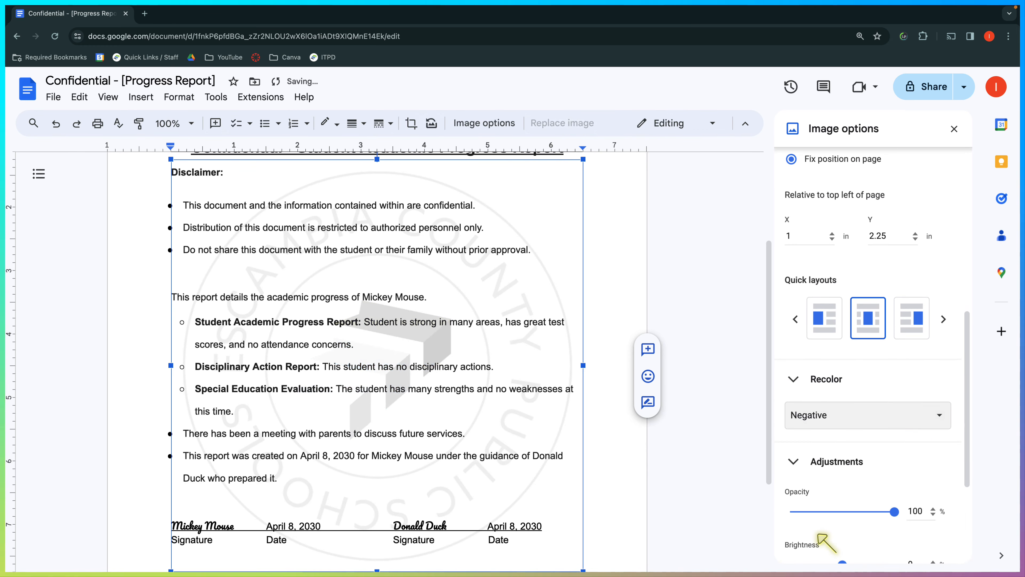
Adjust the watermark image to 86% opacity, 5% brightness and -1% contrast
{"action": "scroll", "coordinate": [826, 542], "scroll_direction": "down", "scroll_amount": 2}
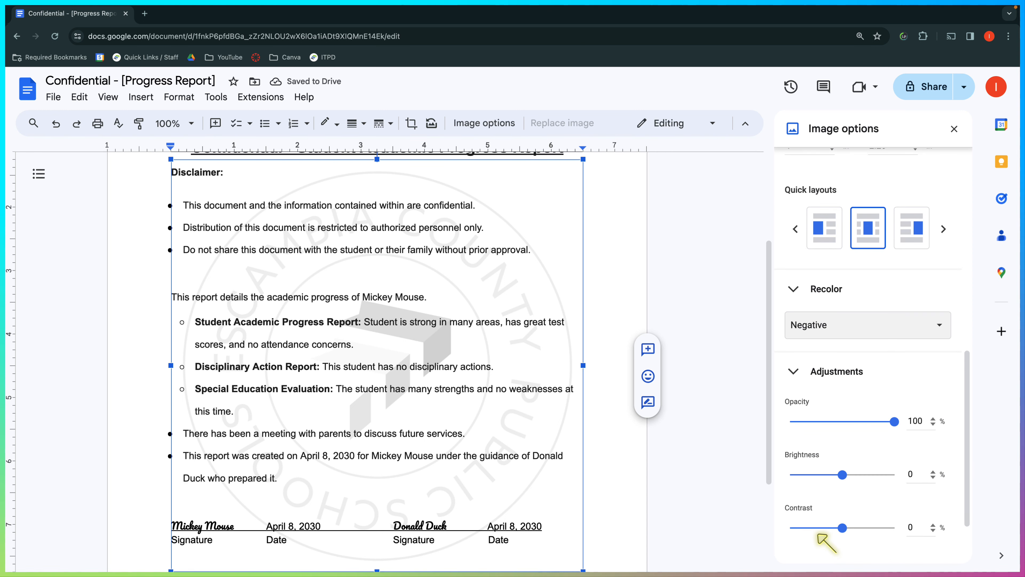
{"action": "mouse_move", "coordinate": [895, 423]}
{"action": "left_mouse_down"}
{"action": "mouse_move", "coordinate": [854, 423]}
{"action": "mouse_move", "coordinate": [880, 423]}
{"action": "left_mouse_up"}
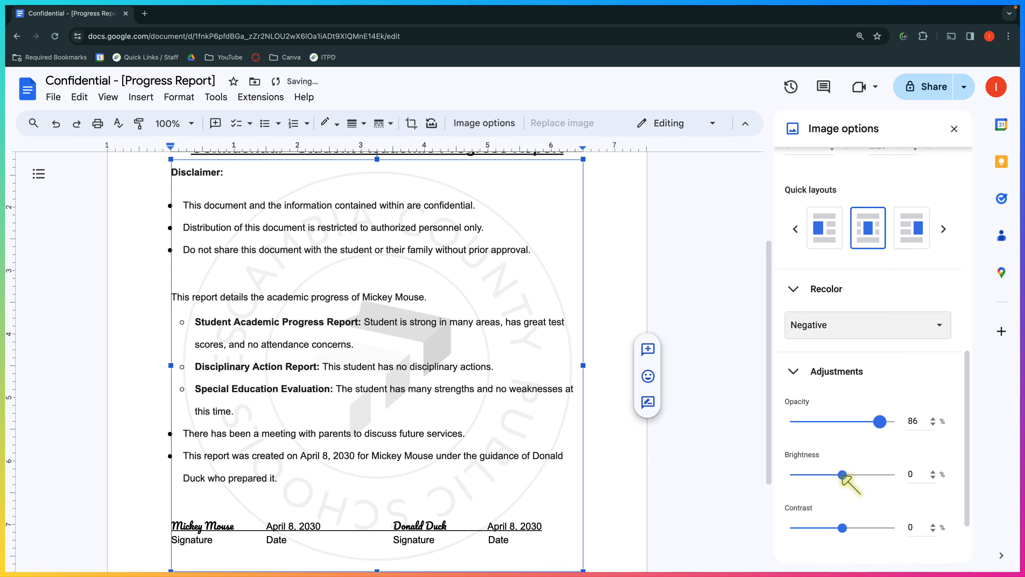
{"action": "left_click_drag", "start_coordinate": [843, 476], "coordinate": [847, 477]}
{"action": "scroll", "coordinate": [845, 477], "scroll_direction": "down", "scroll_amount": 2}
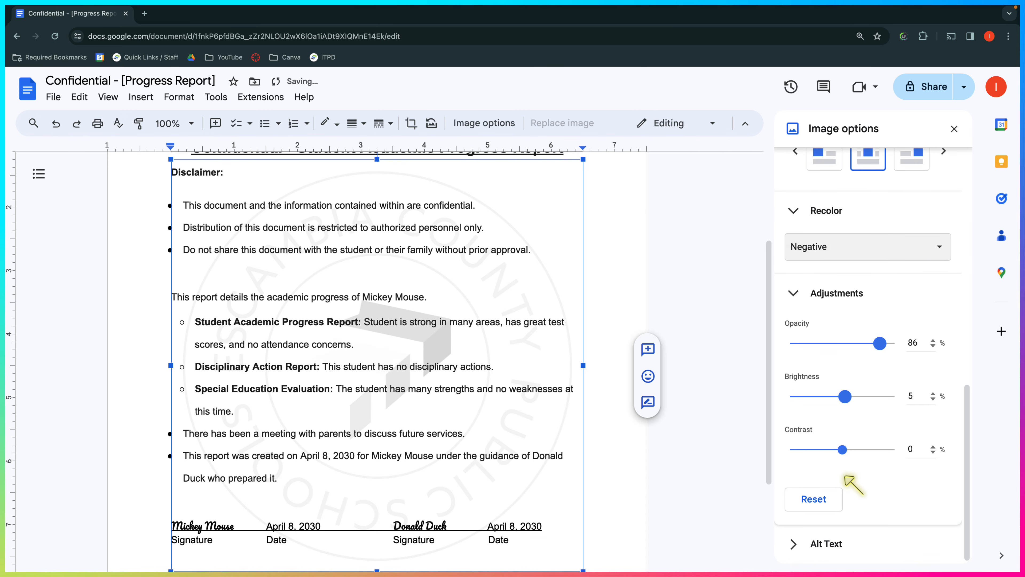
{"action": "left_click_drag", "start_coordinate": [845, 451], "coordinate": [843, 451]}
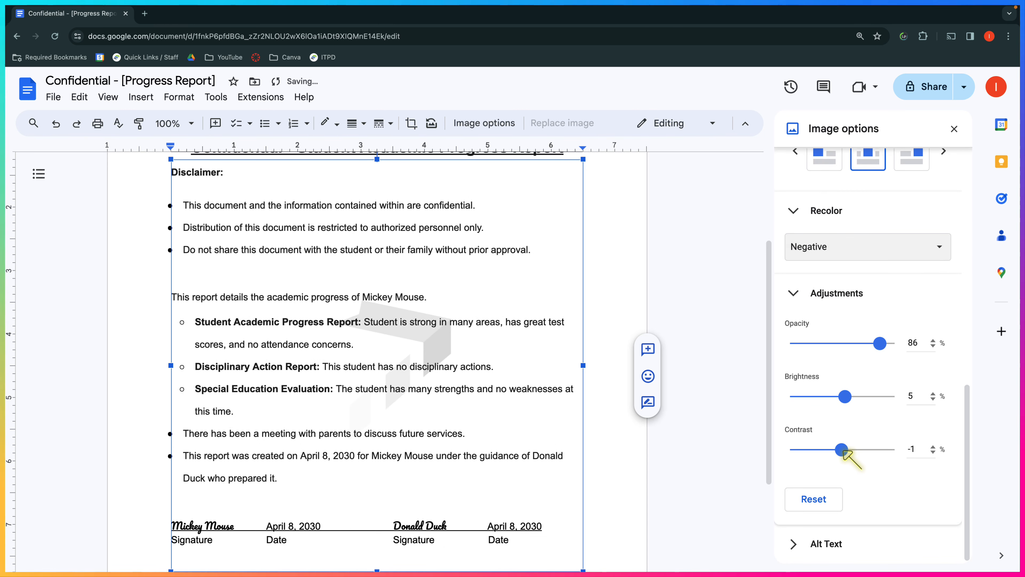
Enter "ECPS Logo" as both the alt text description and the advanced title of the watermark image
{"action": "left_click", "coordinate": [816, 544]}
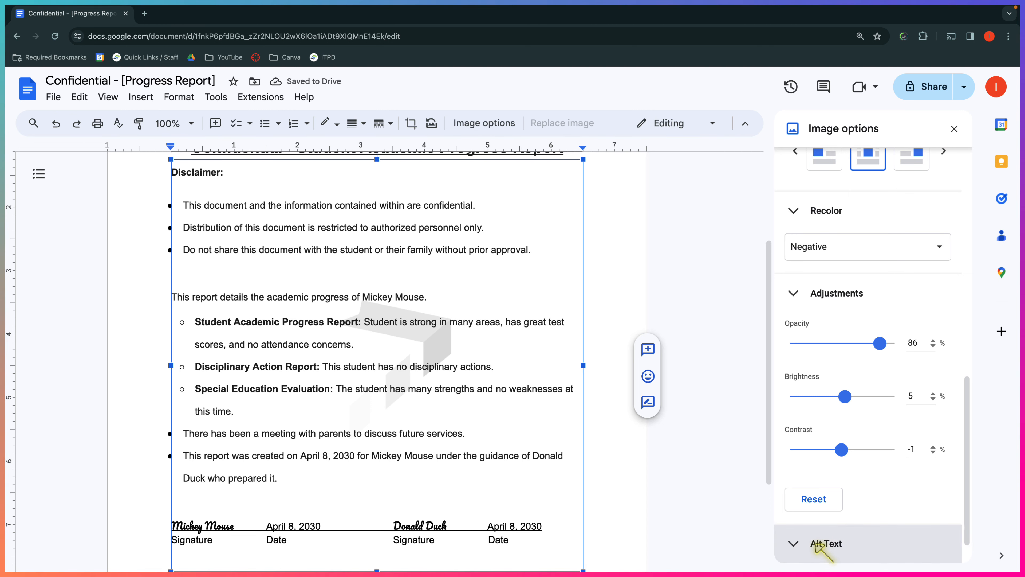
{"action": "left_click", "coordinate": [838, 488]}
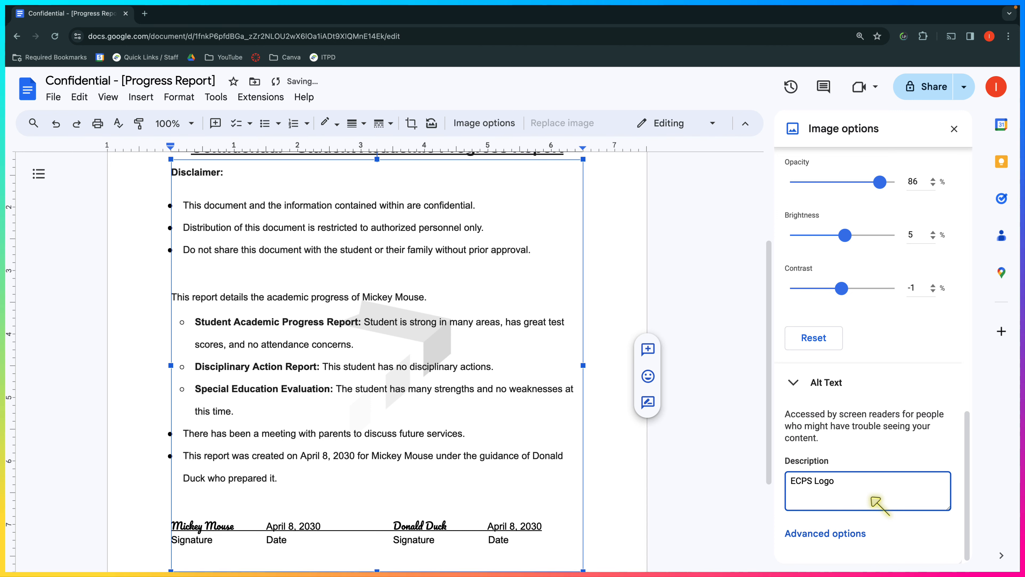
{"action": "left_click", "coordinate": [845, 534]}
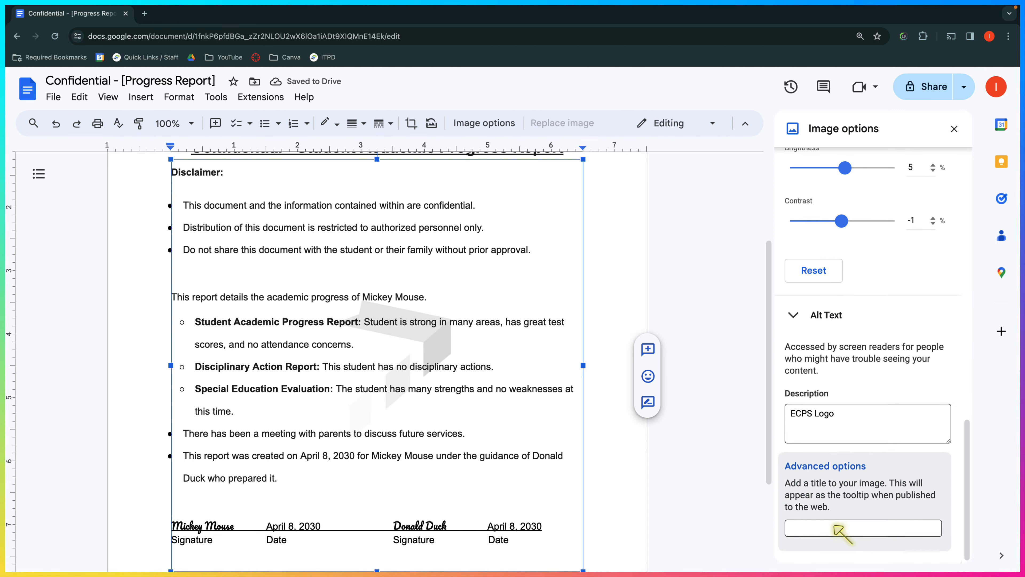
{"action": "left_click", "coordinate": [838, 528]}
{"action": "type", "text": "ECPS Lo"}
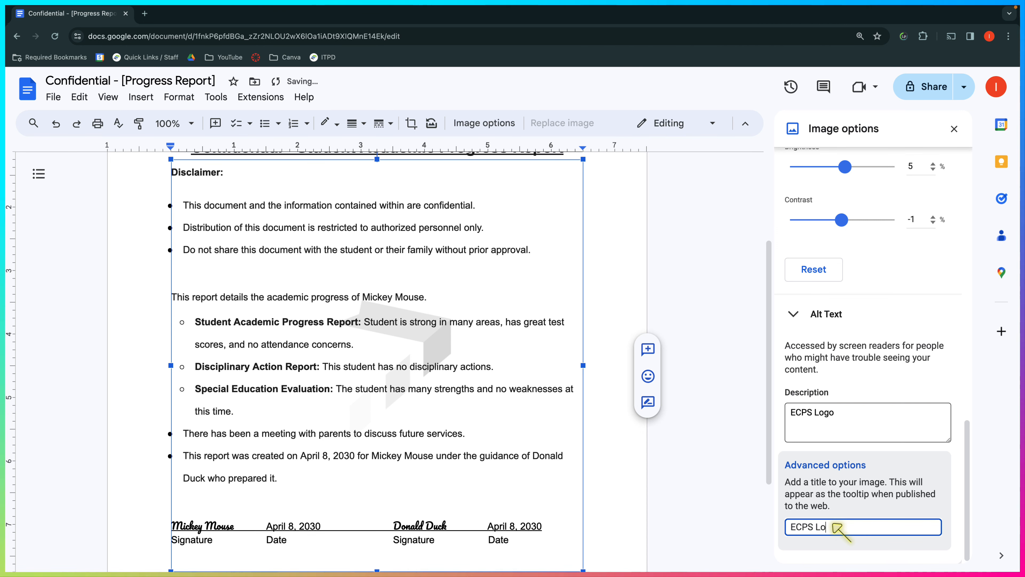
{"action": "type", "text": "go"}
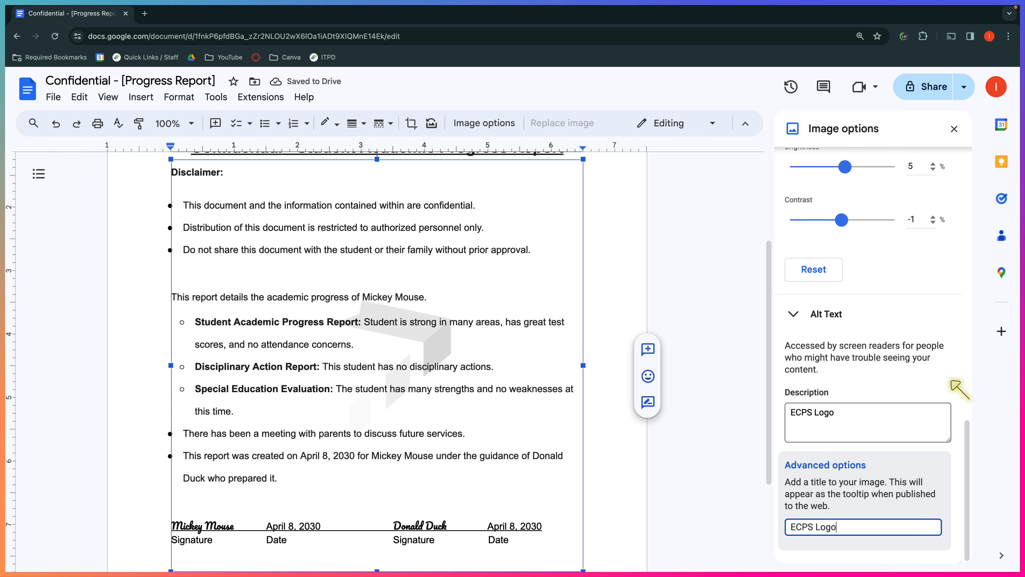
Close the image options, finish the watermark and deselect it in the document
{"action": "scroll", "coordinate": [960, 390], "scroll_direction": "up", "scroll_amount": 10}
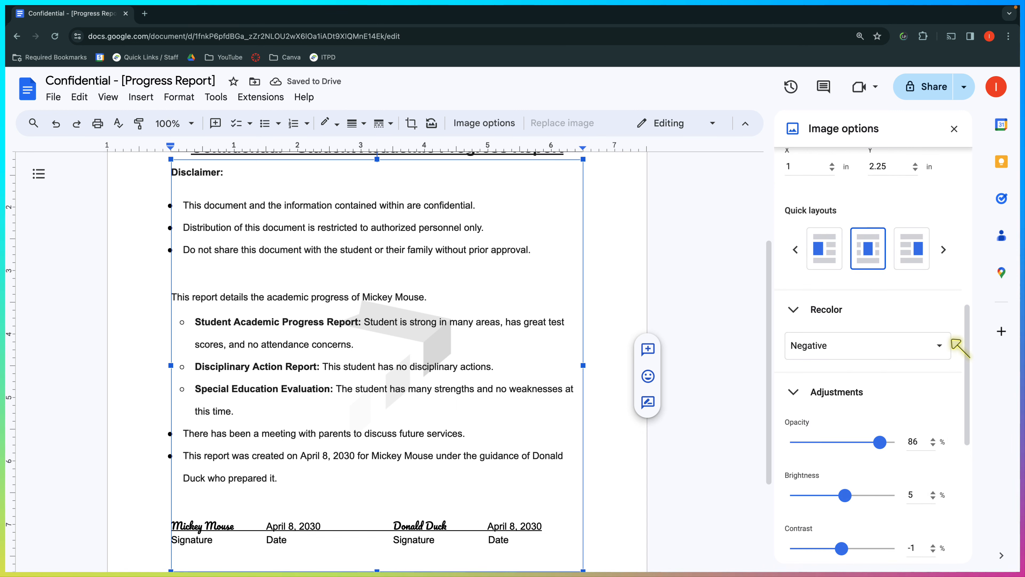
{"action": "left_click", "coordinate": [955, 129]}
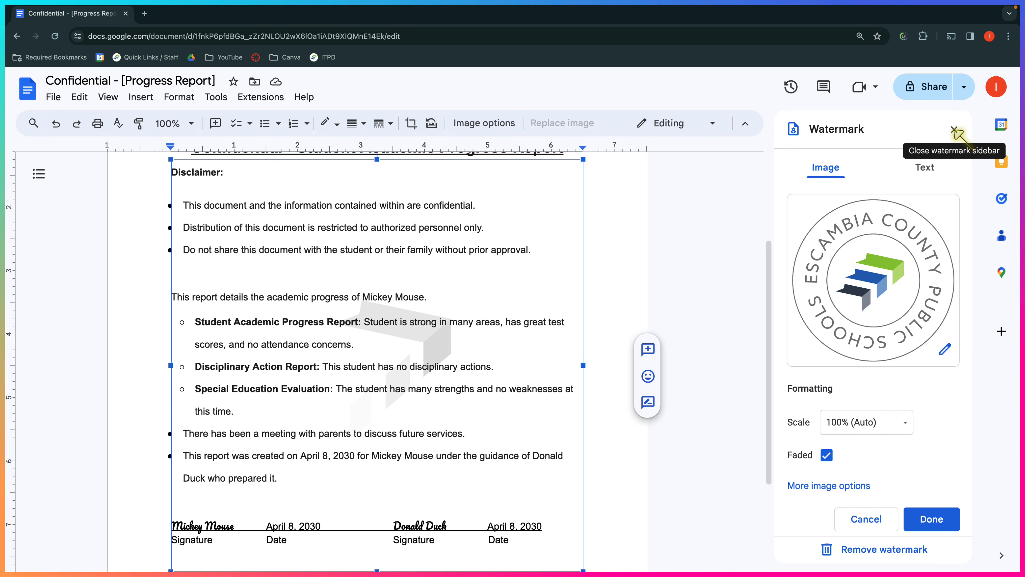
{"action": "left_click", "coordinate": [926, 523]}
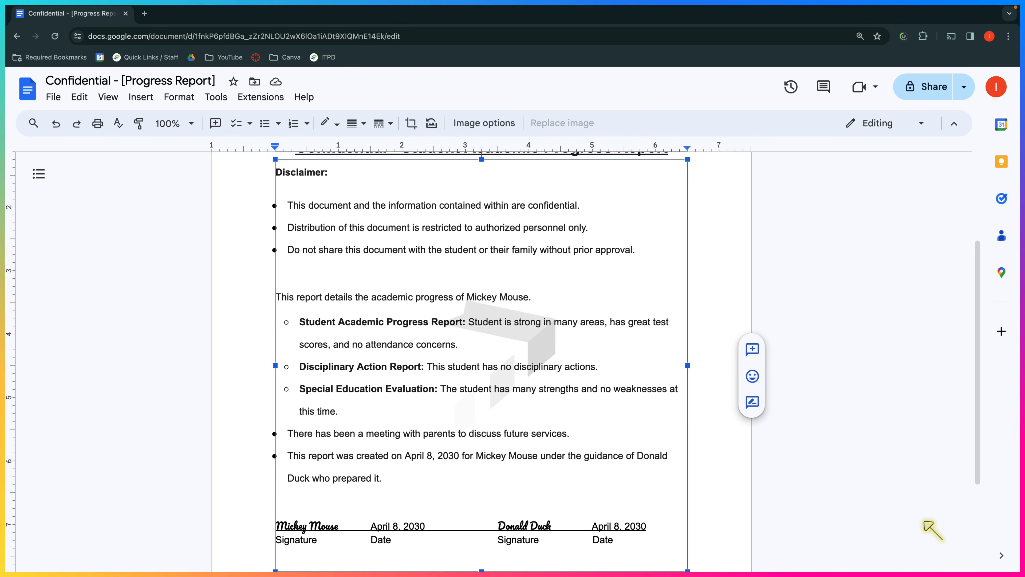
{"action": "left_click", "coordinate": [731, 477]}
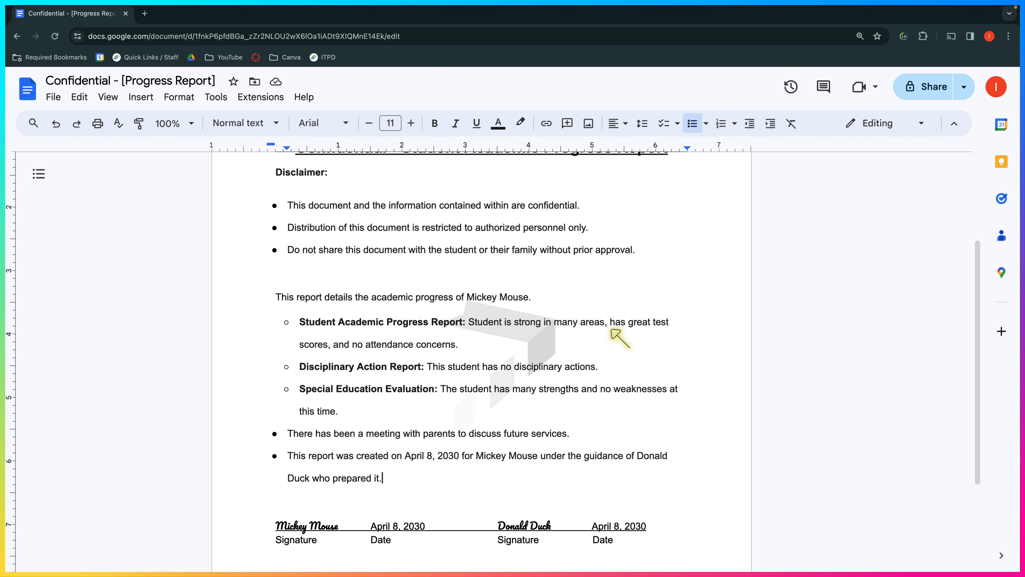
Open the school seal watermark for editing and remove it from the progress report
{"action": "left_click", "coordinate": [496, 358]}
{"action": "scroll", "coordinate": [501, 361], "scroll_direction": "down", "scroll_amount": 4}
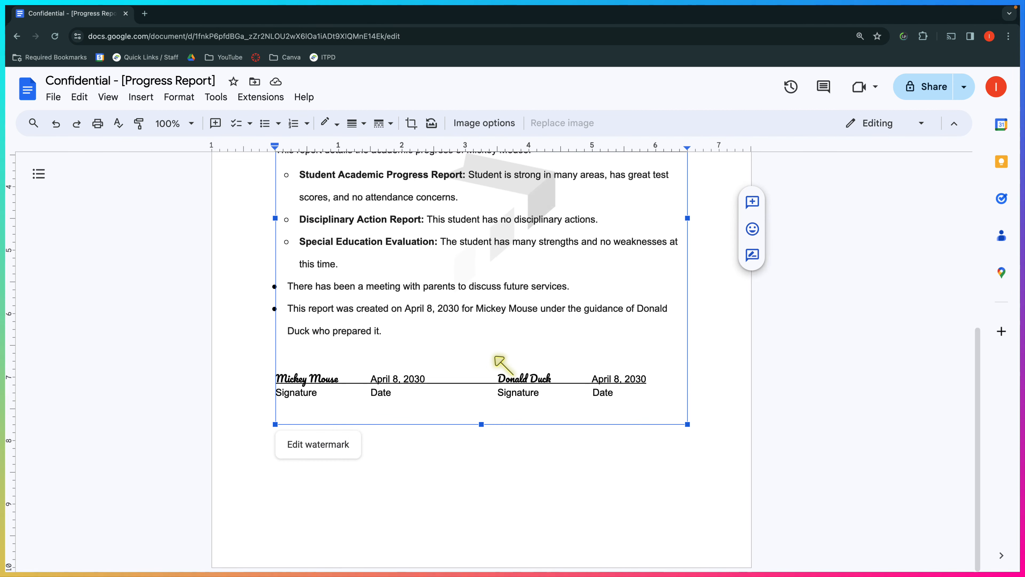
{"action": "left_click", "coordinate": [343, 446]}
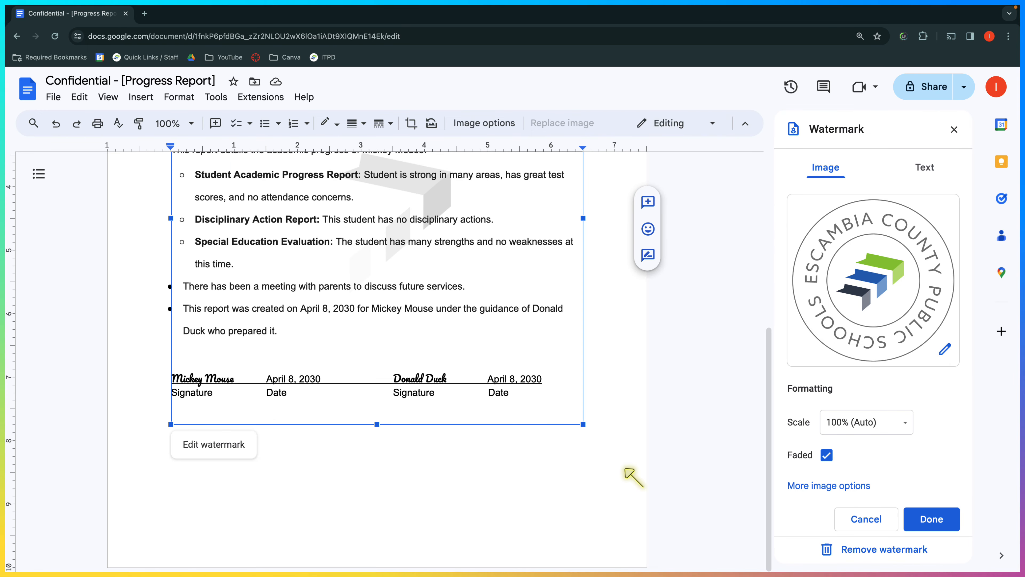
{"action": "scroll", "coordinate": [628, 471], "scroll_direction": "up", "scroll_amount": 5}
{"action": "scroll", "coordinate": [633, 477], "scroll_direction": "down", "scroll_amount": 3}
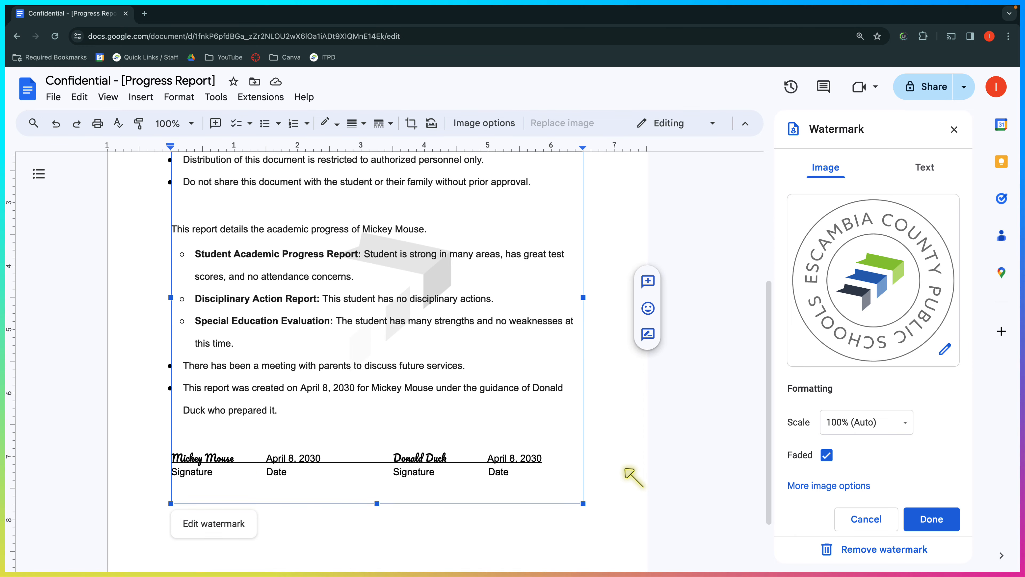
{"action": "left_click", "coordinate": [903, 549]}
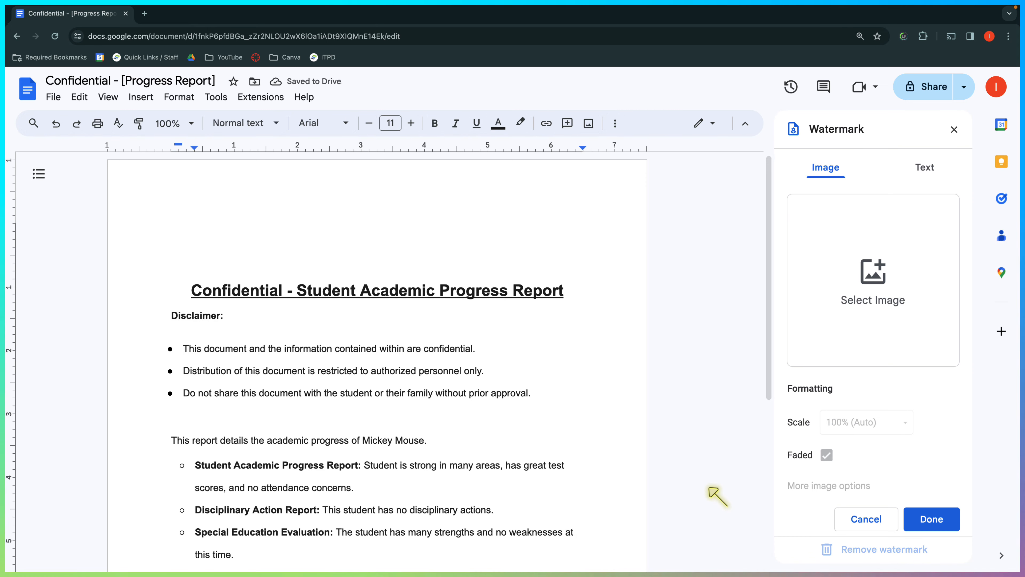
Add a text watermark reading "Confidential" to the report
{"action": "scroll", "coordinate": [717, 493], "scroll_direction": "down", "scroll_amount": 5}
{"action": "scroll", "coordinate": [711, 489], "scroll_direction": "up", "scroll_amount": 3}
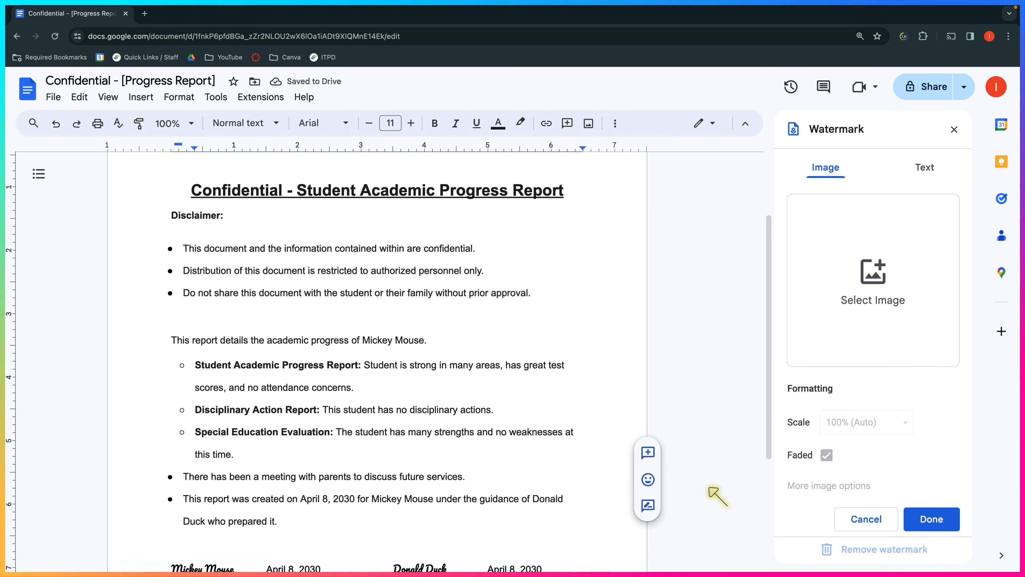
{"action": "left_click", "coordinate": [928, 169]}
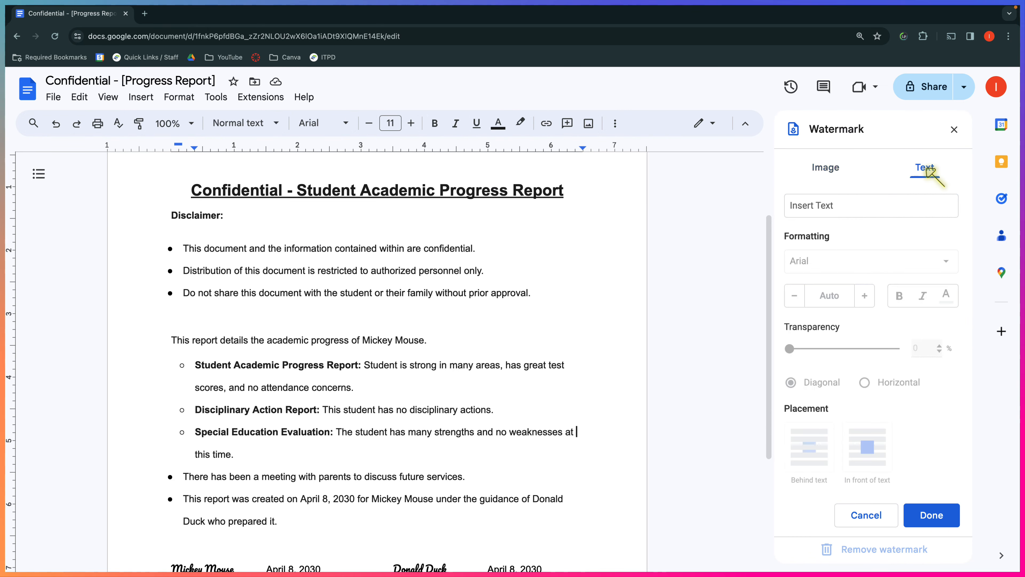
{"action": "left_click", "coordinate": [831, 207]}
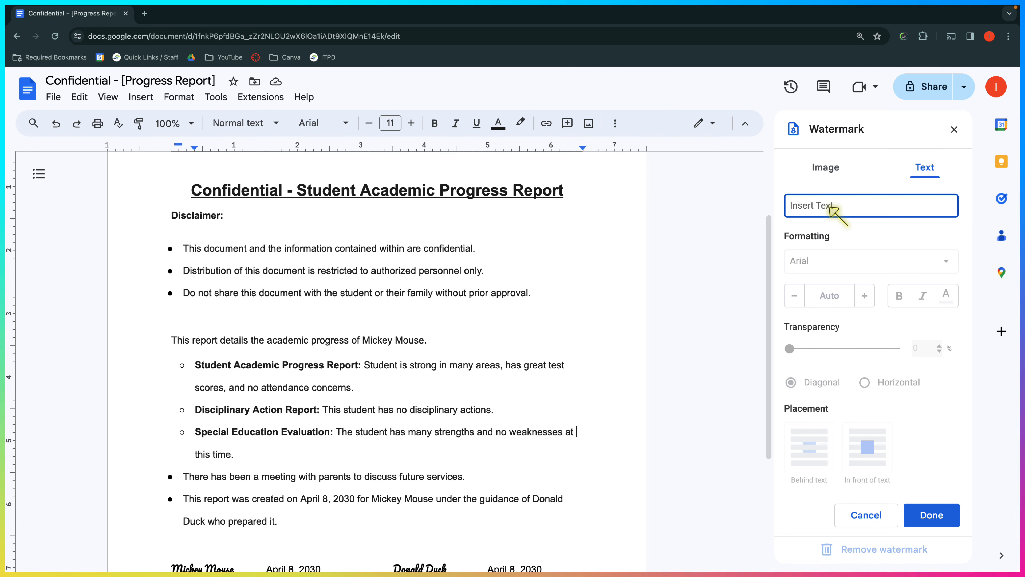
{"action": "type", "text": "Confid"}
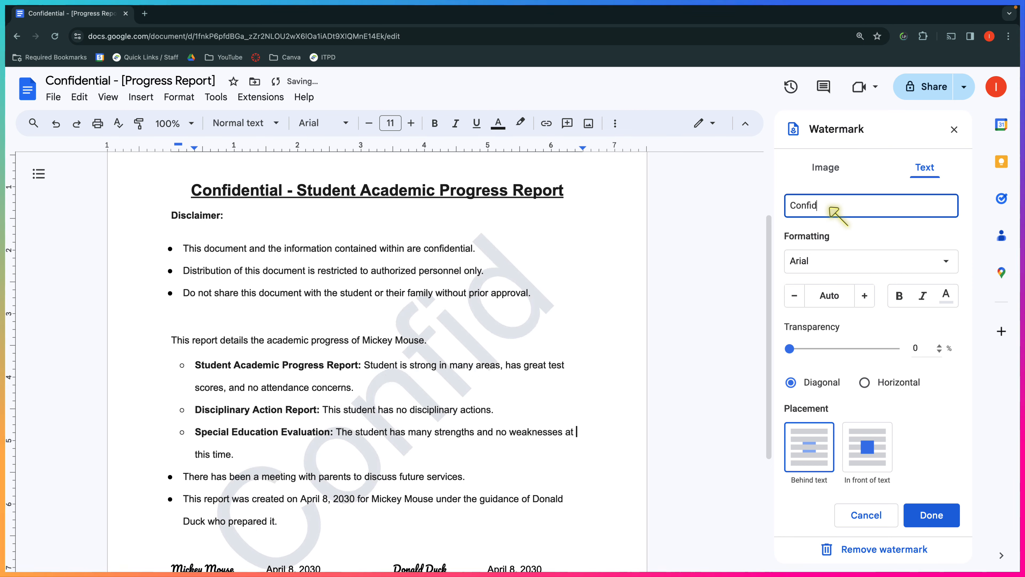
{"action": "type", "text": "ential"}
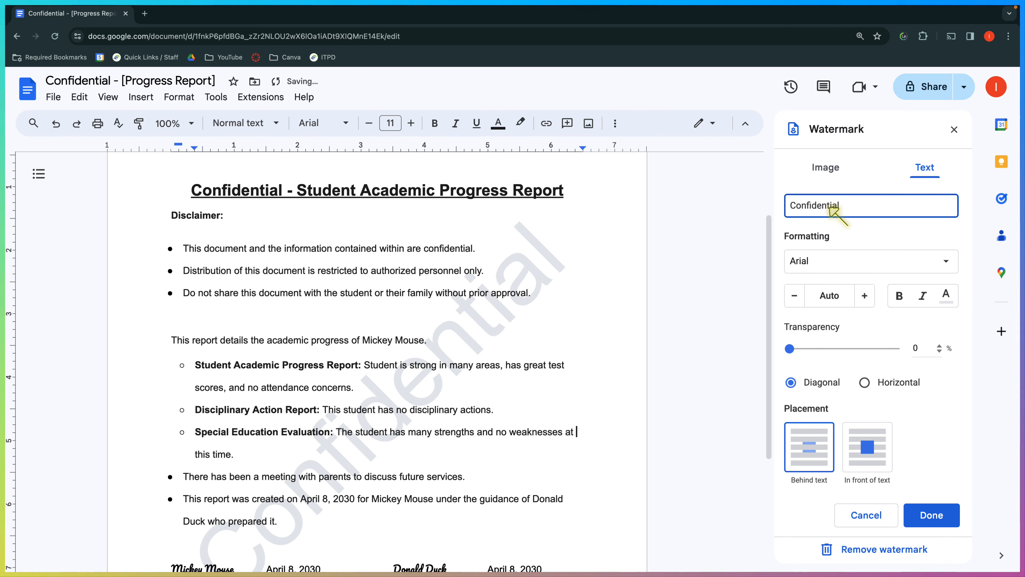
Set the watermark text's font to Merriweather and its size to 94
{"action": "left_click", "coordinate": [904, 267]}
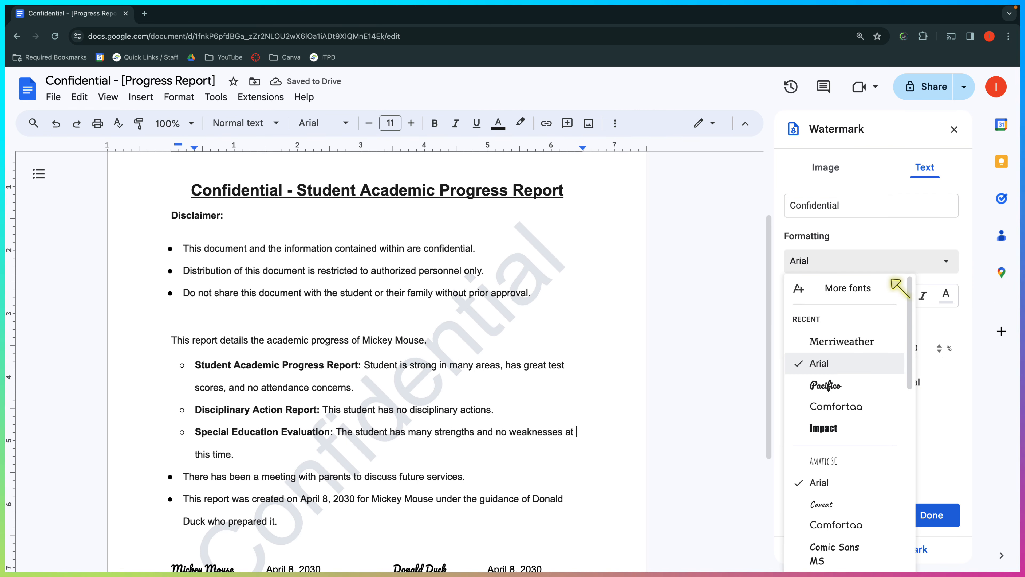
{"action": "left_click", "coordinate": [861, 343]}
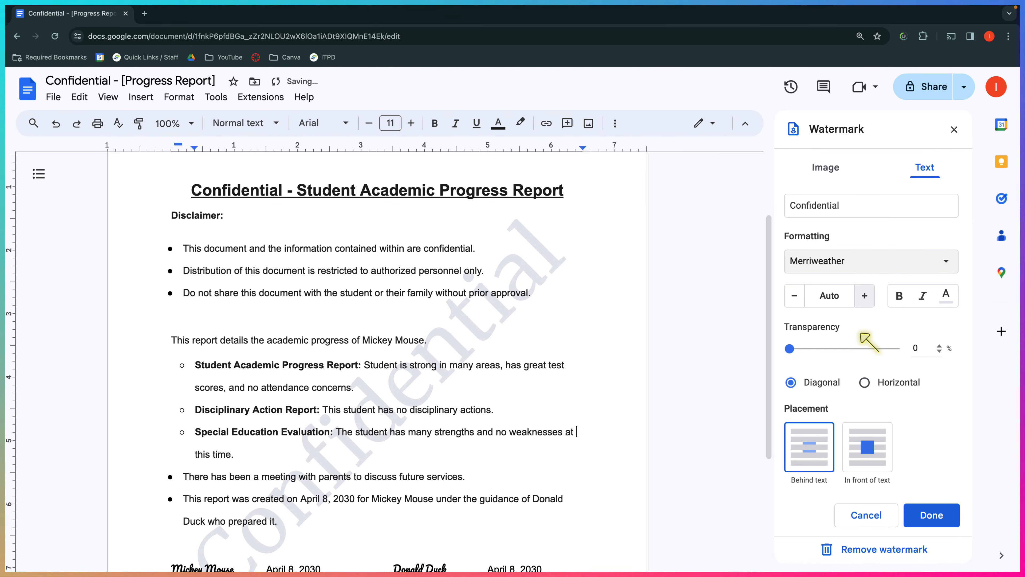
{"action": "left_click", "coordinate": [864, 297]}
{"action": "left_click", "coordinate": [865, 297]}
{"action": "left_click", "coordinate": [865, 297]}
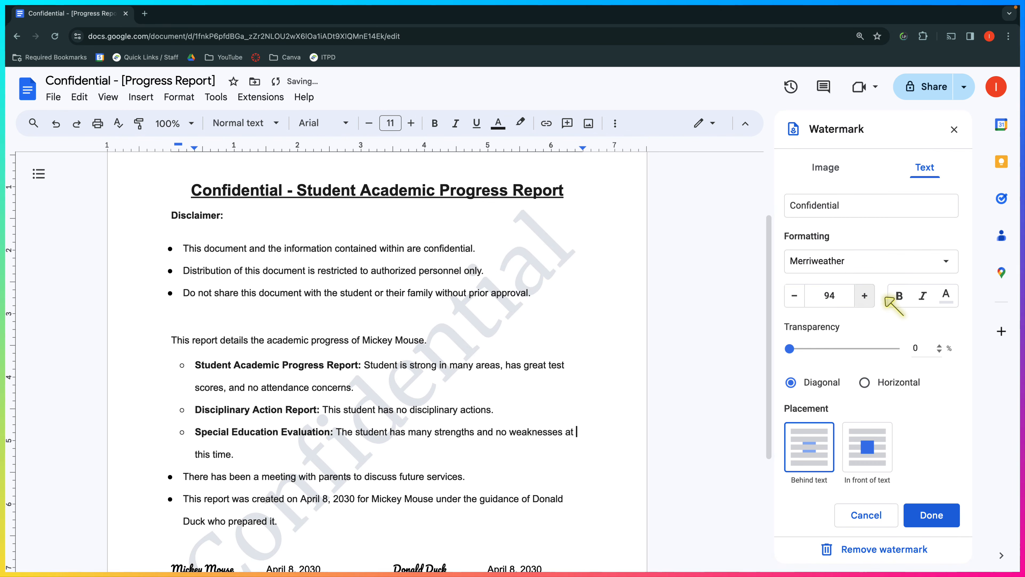
Make the watermark text bold and italic, and color it light blue
{"action": "left_click", "coordinate": [900, 297]}
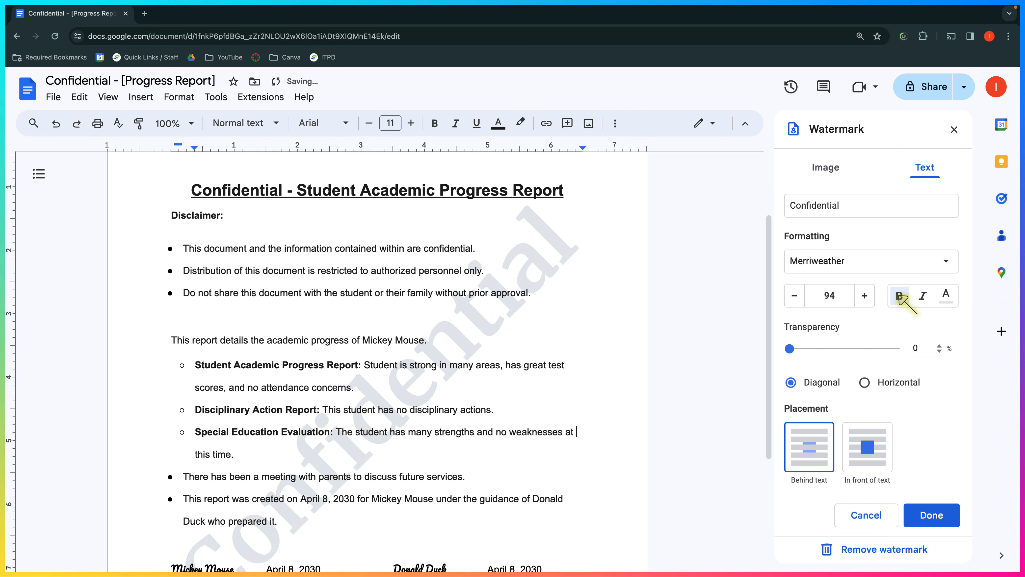
{"action": "left_click", "coordinate": [923, 297]}
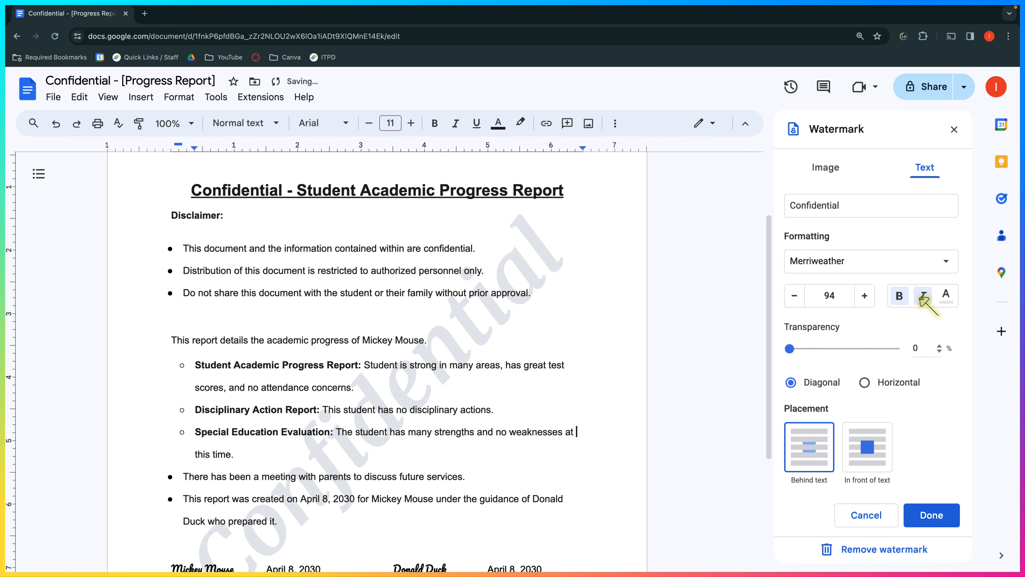
{"action": "left_click", "coordinate": [947, 297]}
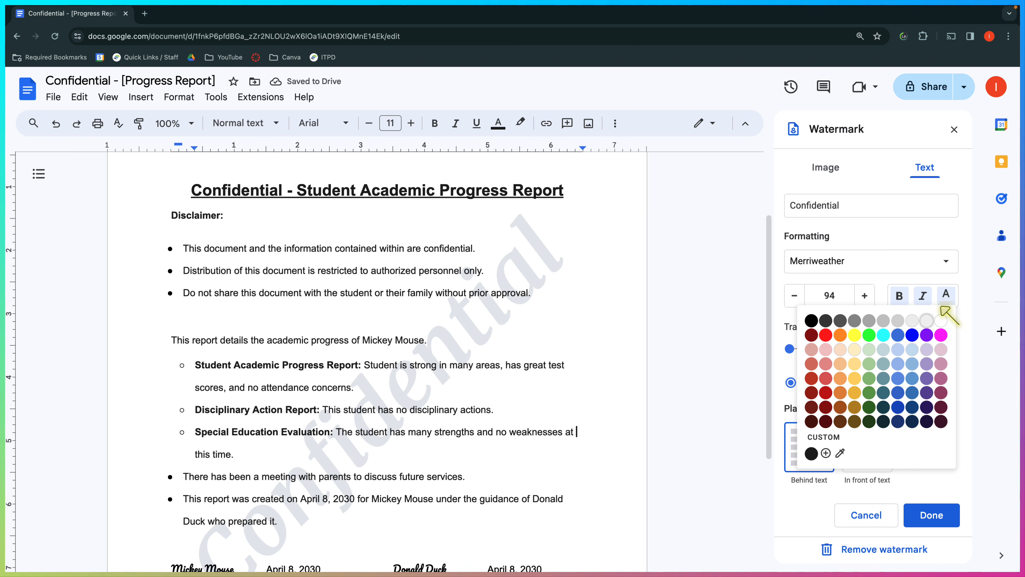
{"action": "left_click", "coordinate": [913, 349]}
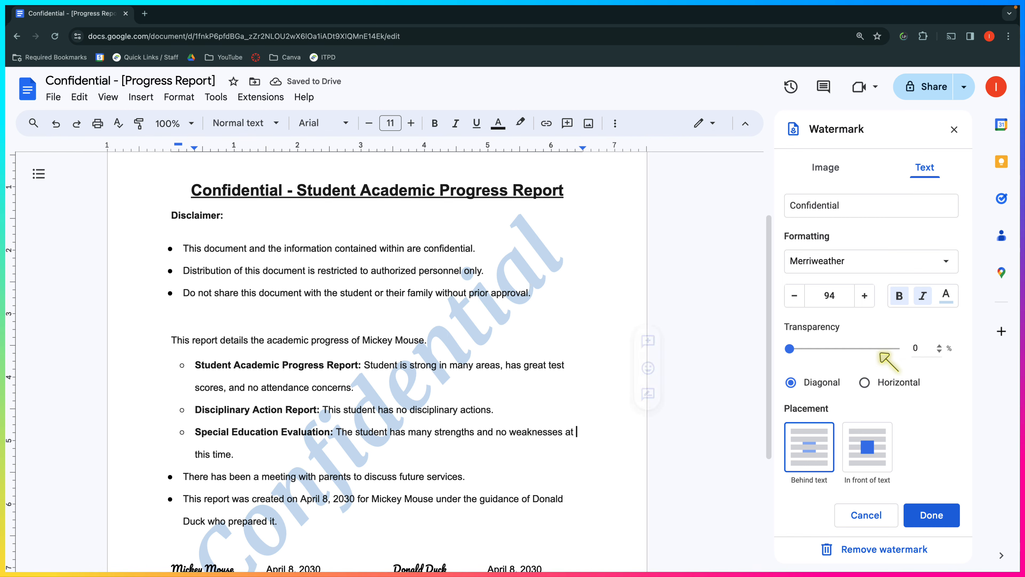
Set the watermark's transparency to 69%, and try the horizontal orientation before returning it to diagonal
{"action": "scroll", "coordinate": [698, 389], "scroll_direction": "down", "scroll_amount": 4}
{"action": "scroll", "coordinate": [698, 391], "scroll_direction": "down", "scroll_amount": 2}
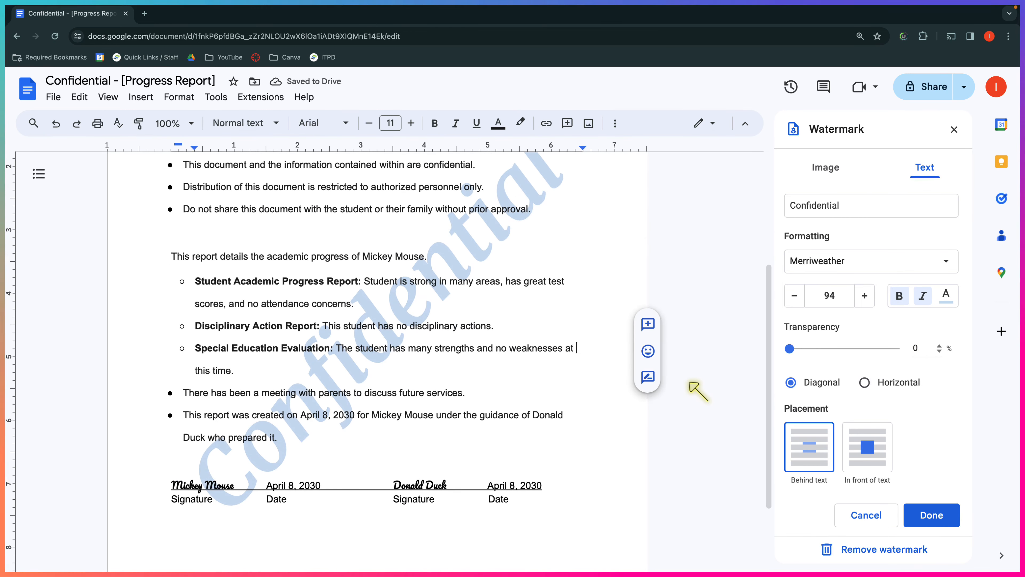
{"action": "left_click_drag", "start_coordinate": [790, 349], "coordinate": [866, 349]}
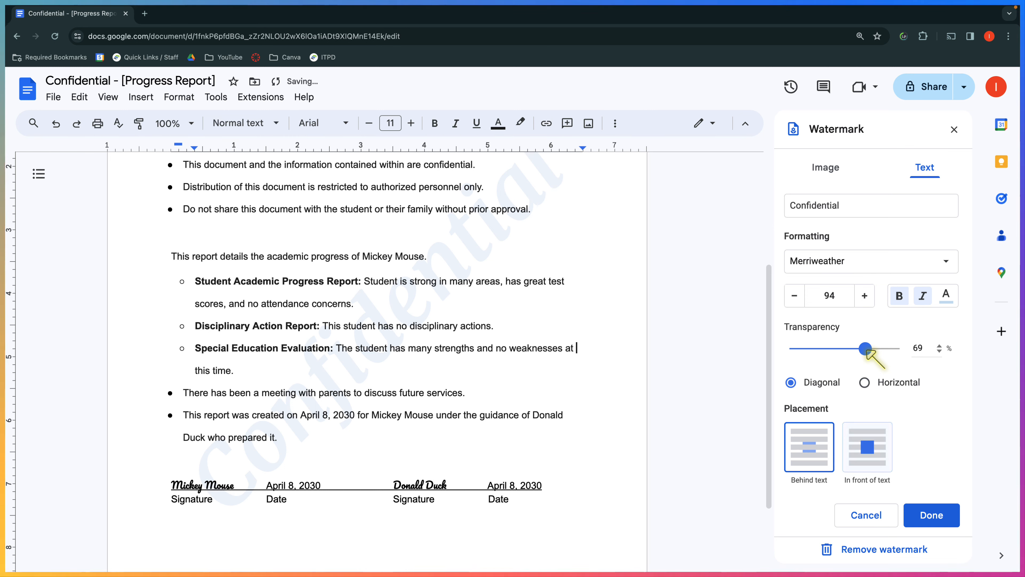
{"action": "left_click", "coordinate": [865, 383]}
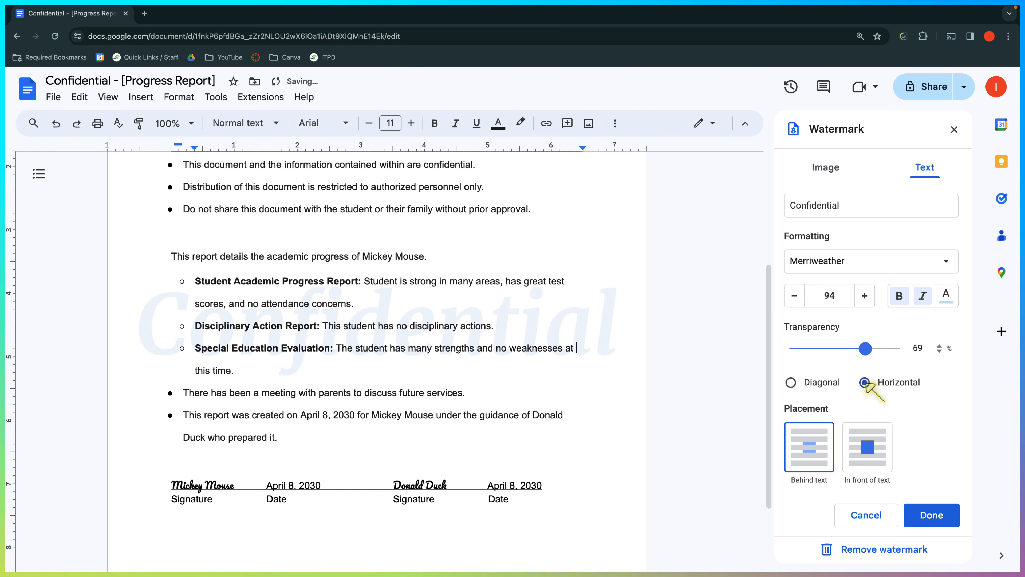
{"action": "left_click", "coordinate": [791, 383]}
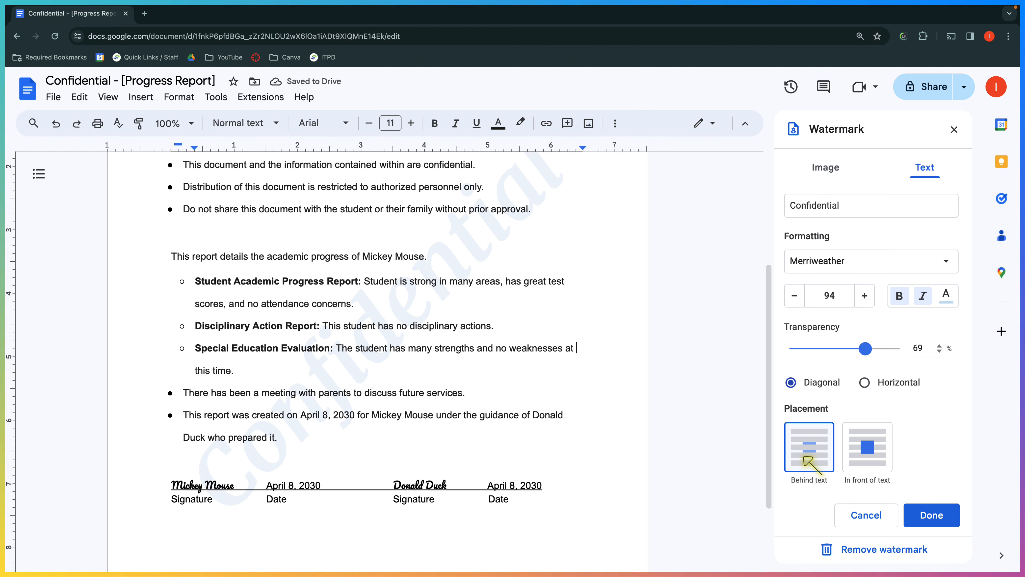
Place the watermark in front of the text and finish the watermark
{"action": "left_click", "coordinate": [867, 458]}
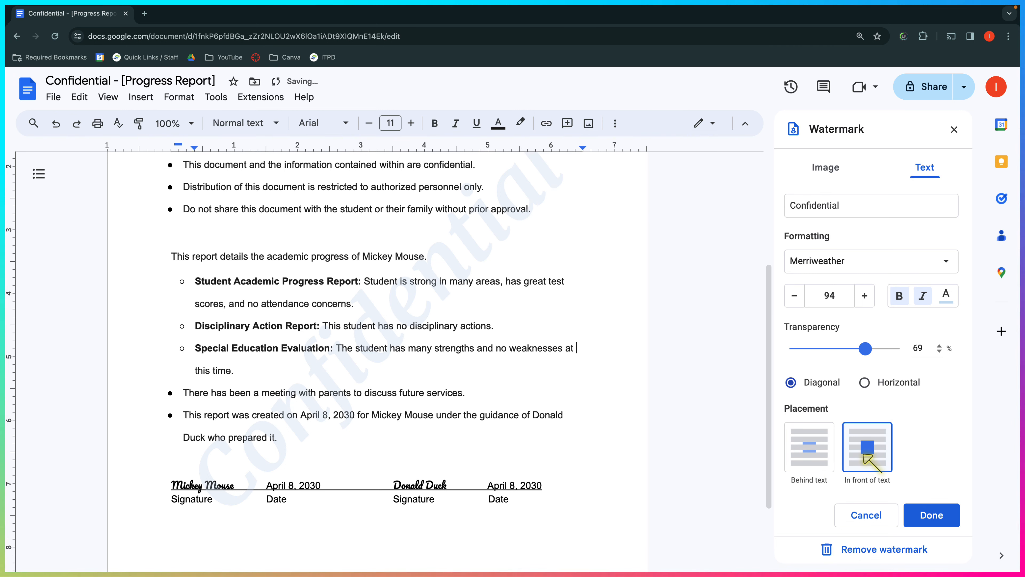
{"action": "left_click", "coordinate": [931, 516]}
{"action": "scroll", "coordinate": [669, 398], "scroll_direction": "up", "scroll_amount": 1}
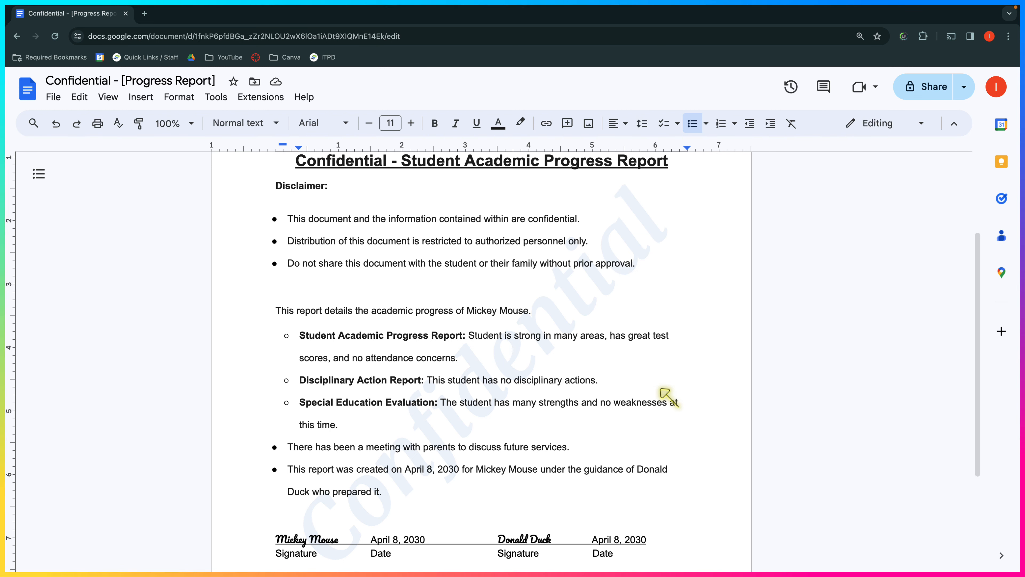
Open the print preview of the watermarked report
{"action": "left_click", "coordinate": [53, 98]}
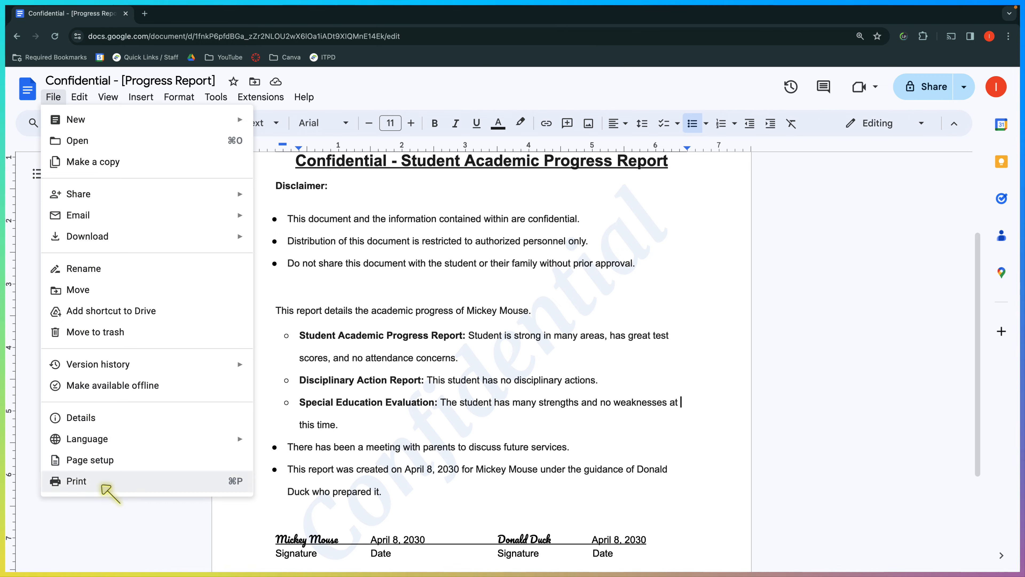
{"action": "left_click", "coordinate": [102, 486]}
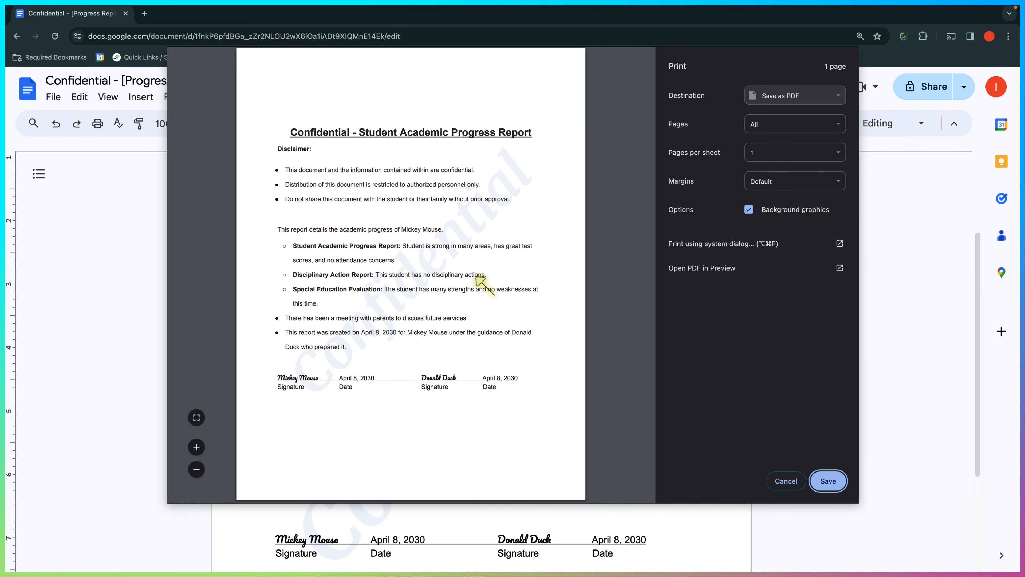